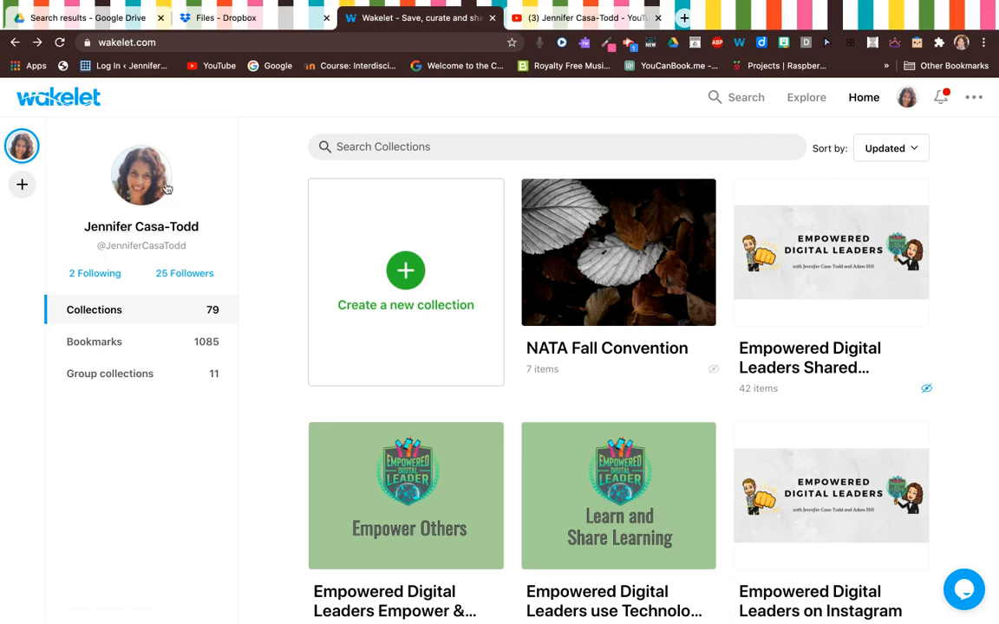
Step: Create a new collection with the dusky wave library photo as its cover
left_click(404, 271)
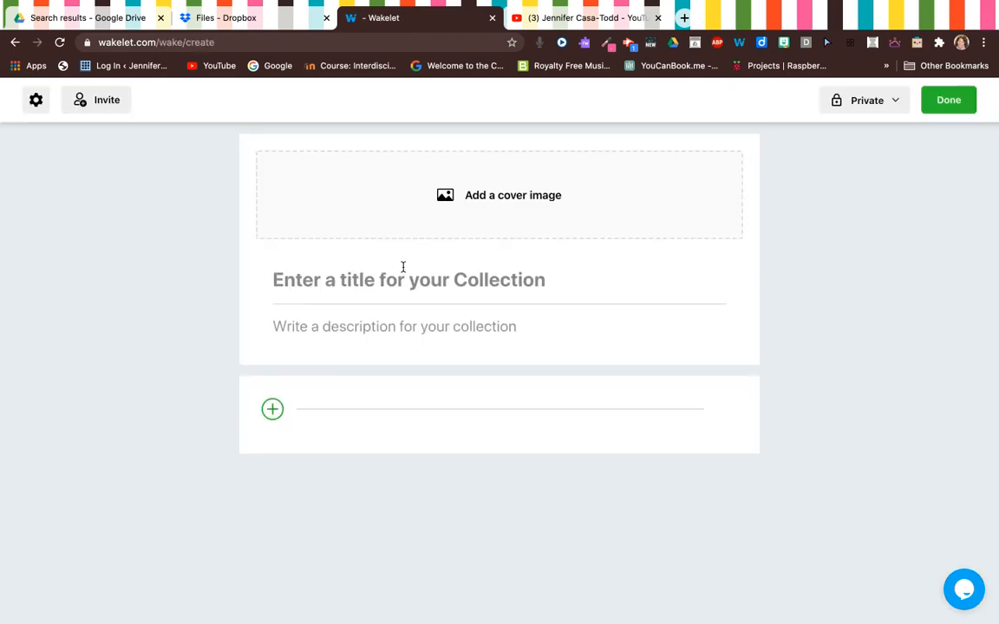
left_click(503, 204)
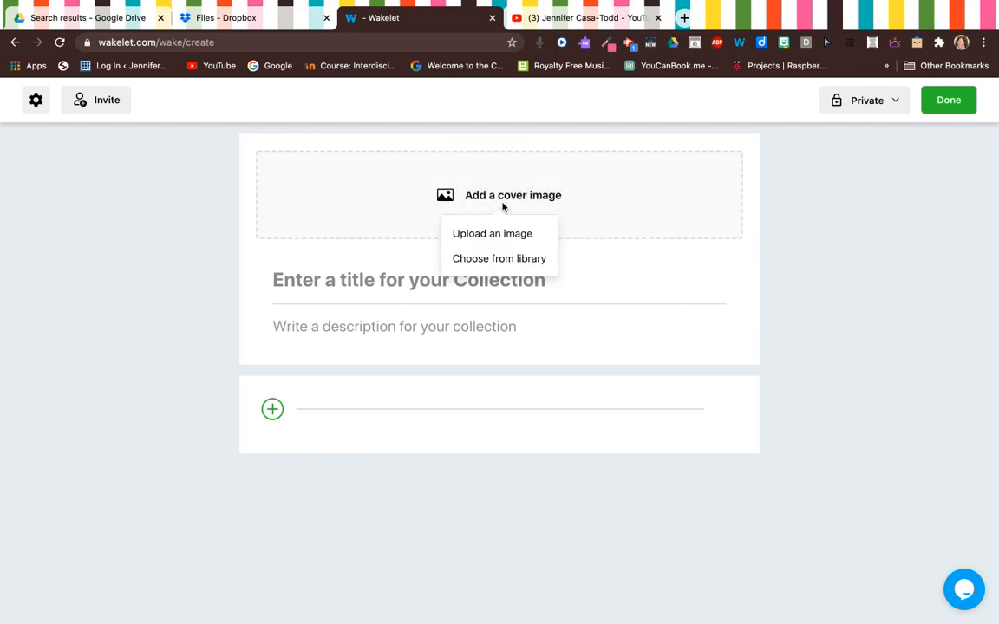
left_click(487, 260)
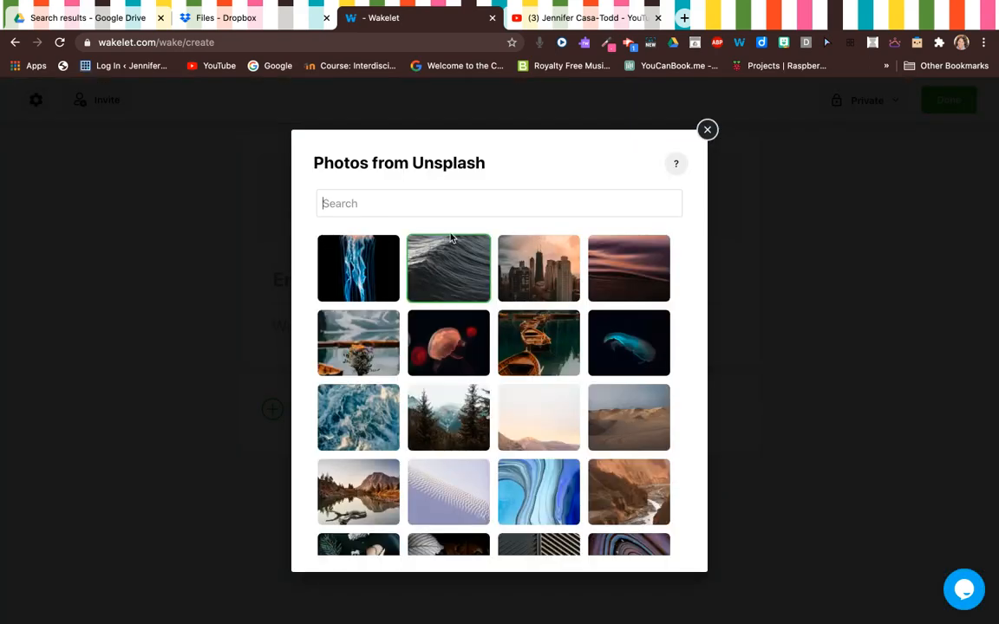
left_click(625, 282)
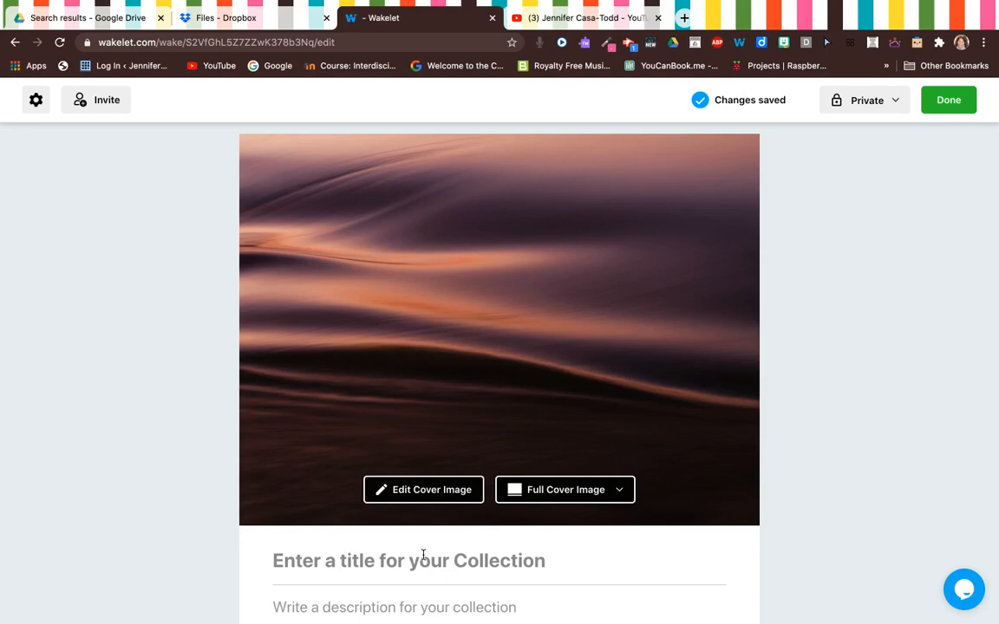
Step: Give the collection the title 'Title' and the description 'Description'
type("Title")
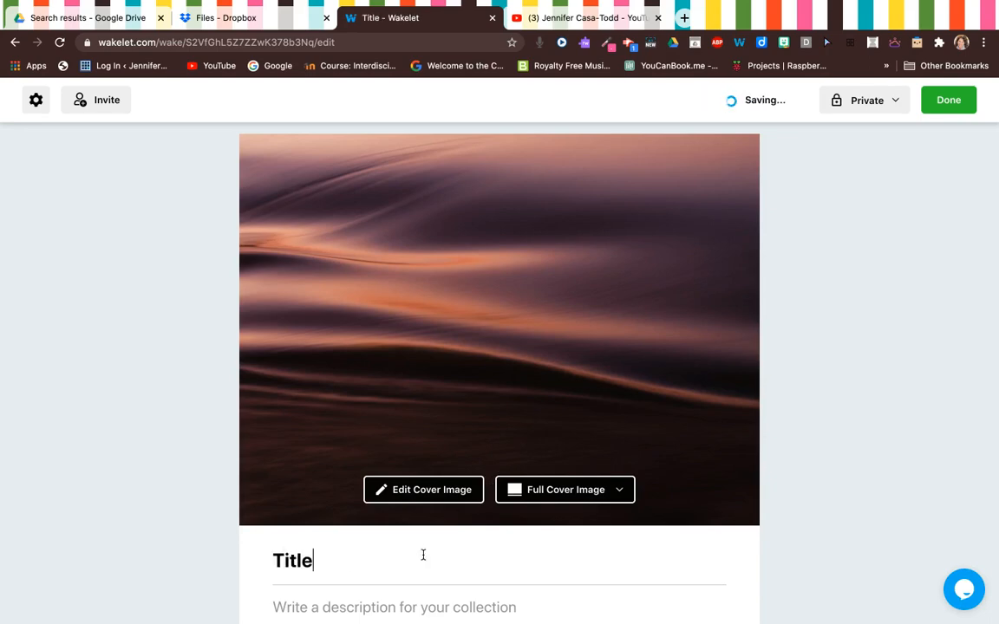
scroll(423, 555, "down", 2)
scroll(423, 554, "down", 1)
left_click(462, 475)
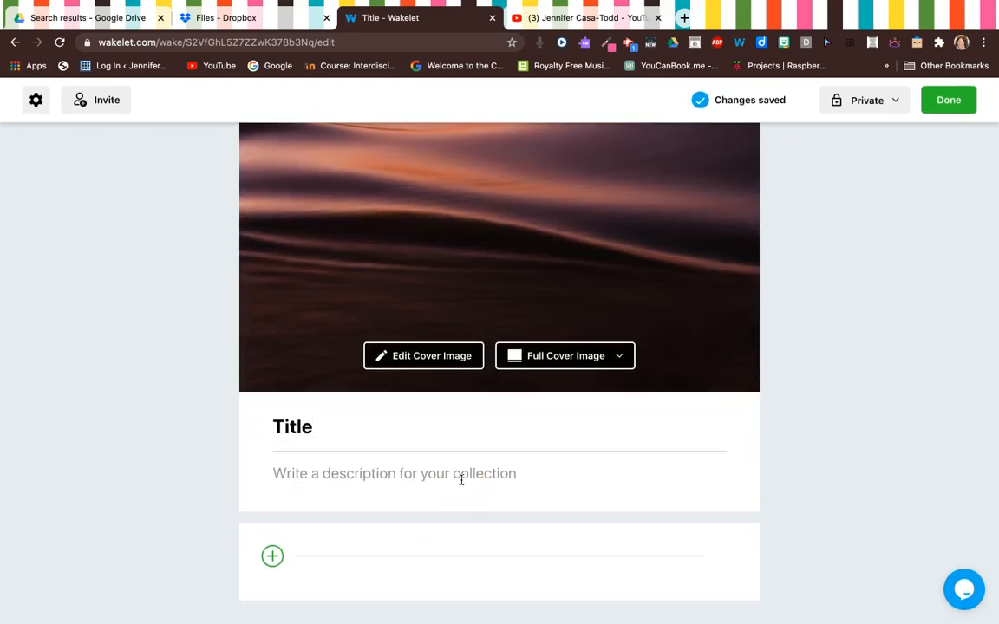
type("Descrip")
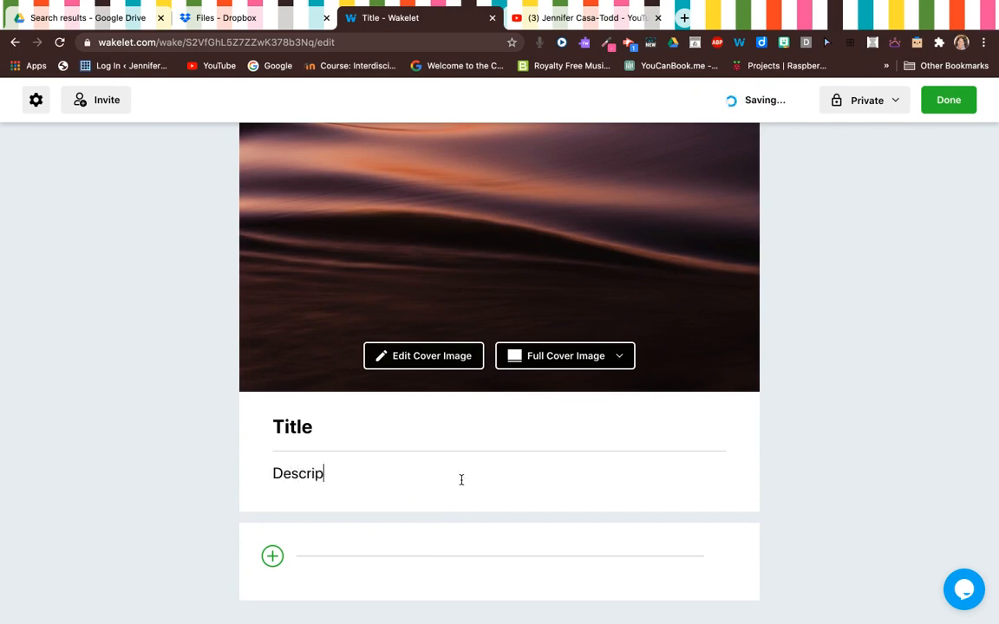
type("tion")
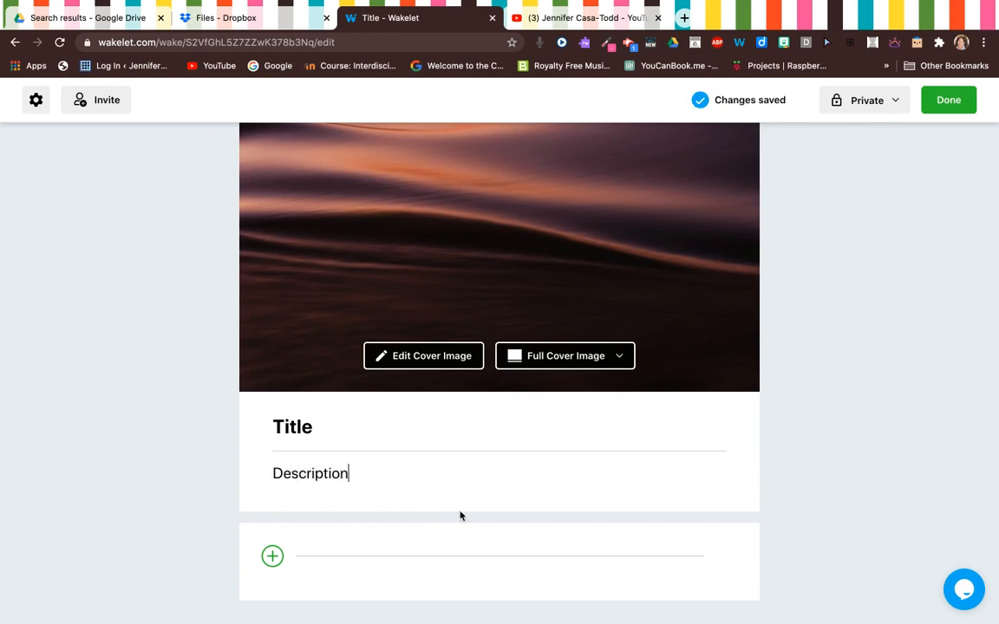
left_click(271, 556)
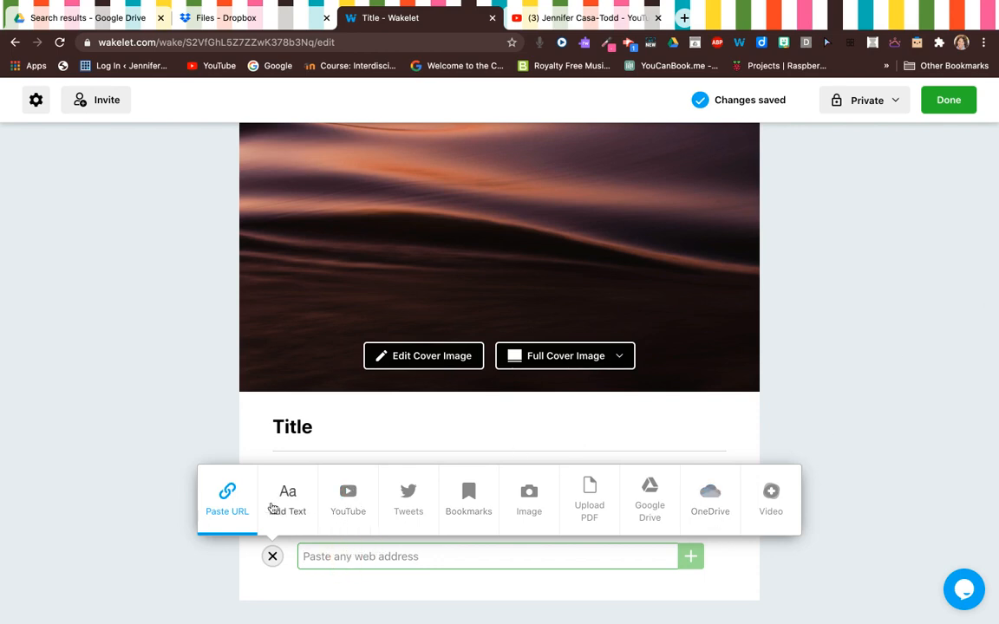
Step: Upload Digital Dilemma Discussion Cards.pdf from Downloads as the collection's first item
left_click(587, 501)
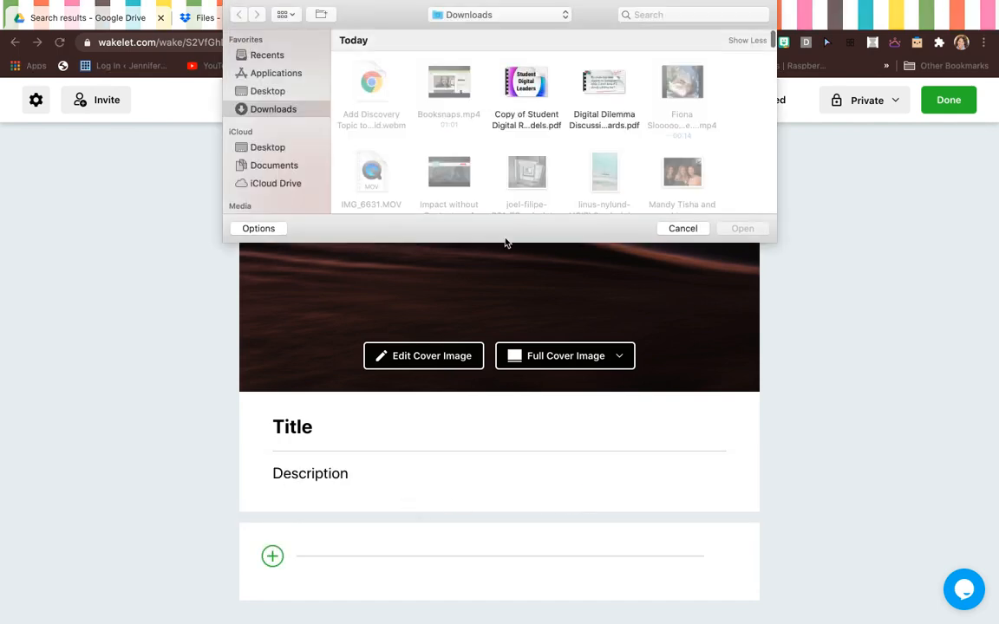
left_click(596, 85)
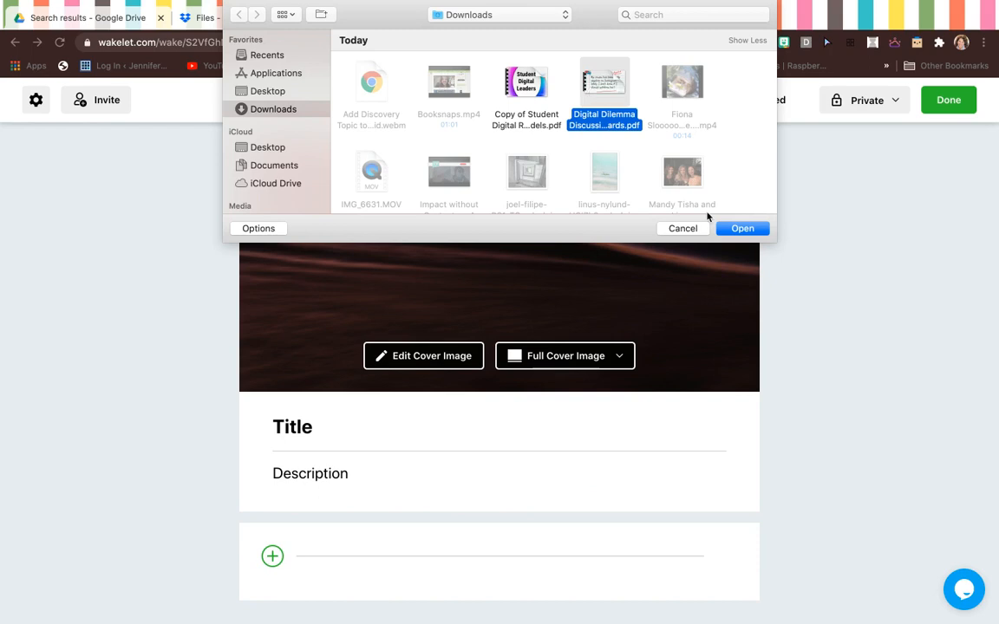
left_click(739, 229)
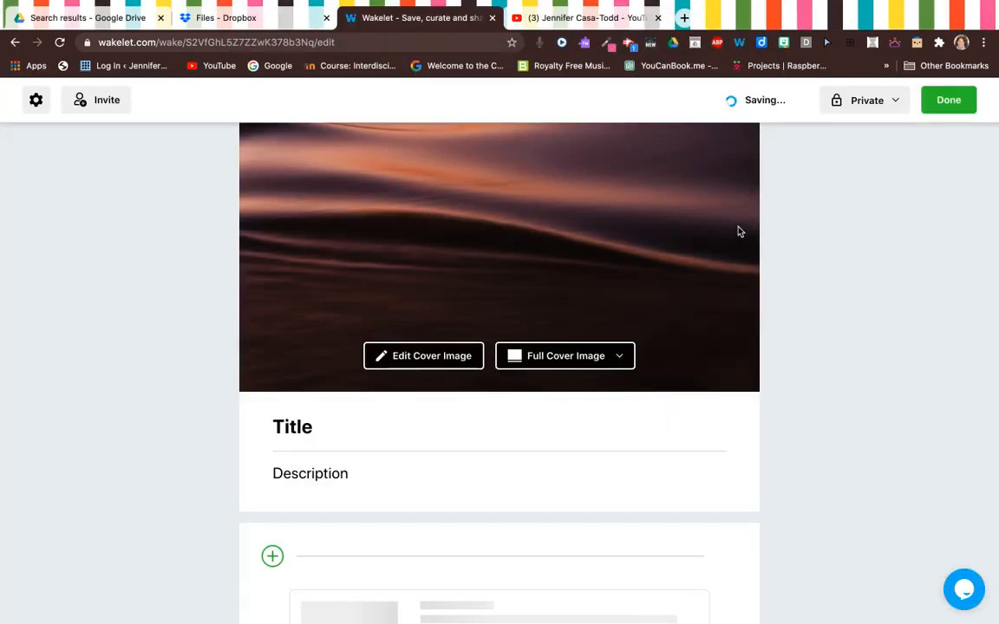
scroll(838, 294, "down", 5)
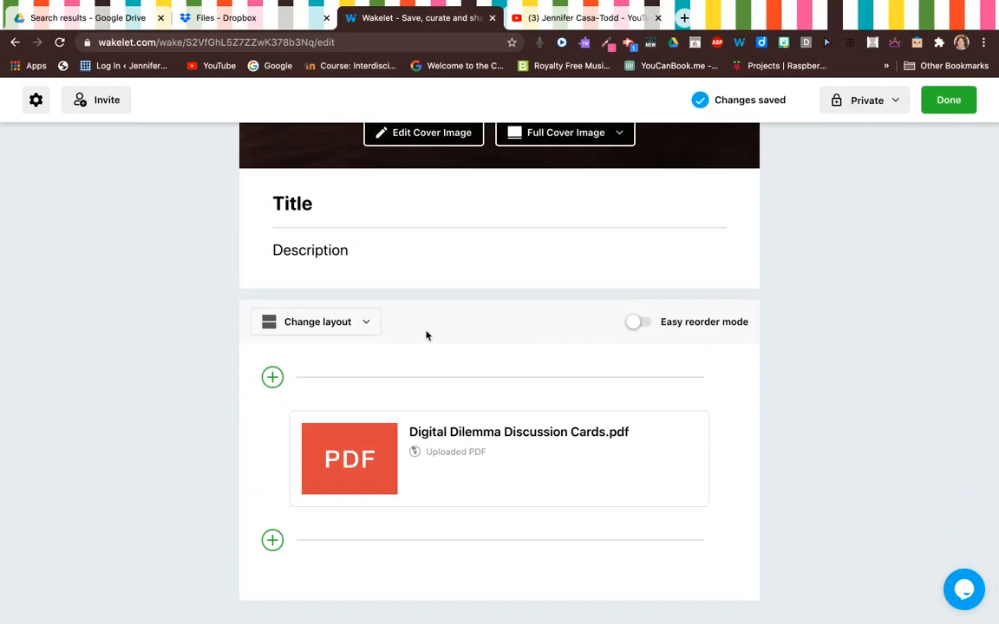
left_click(364, 322)
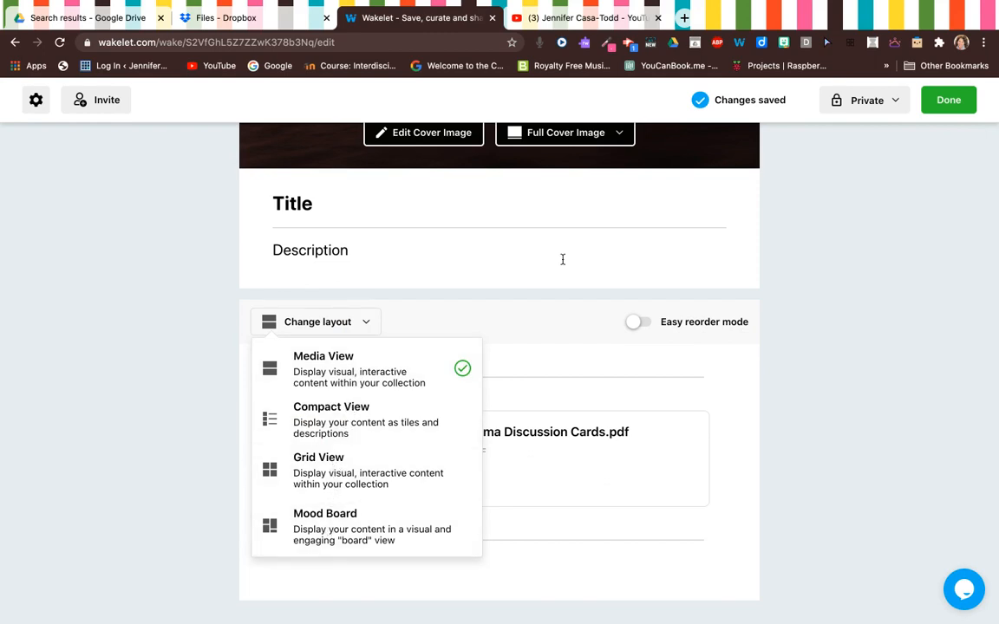
Step: Keep the default layout and Private visibility, and finish editing with Done
left_click(830, 229)
left_click(892, 102)
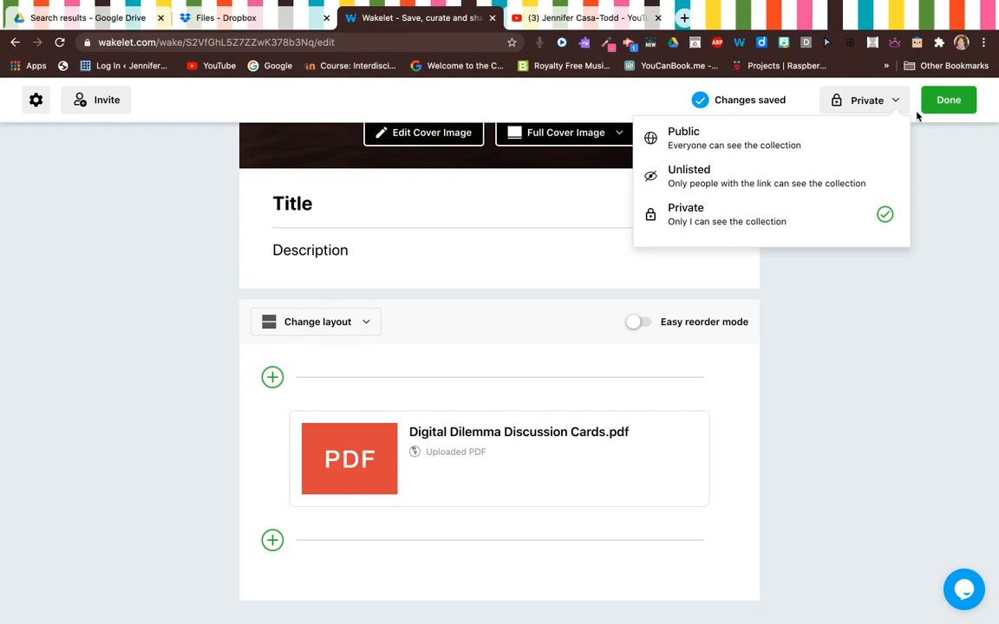
left_click(950, 102)
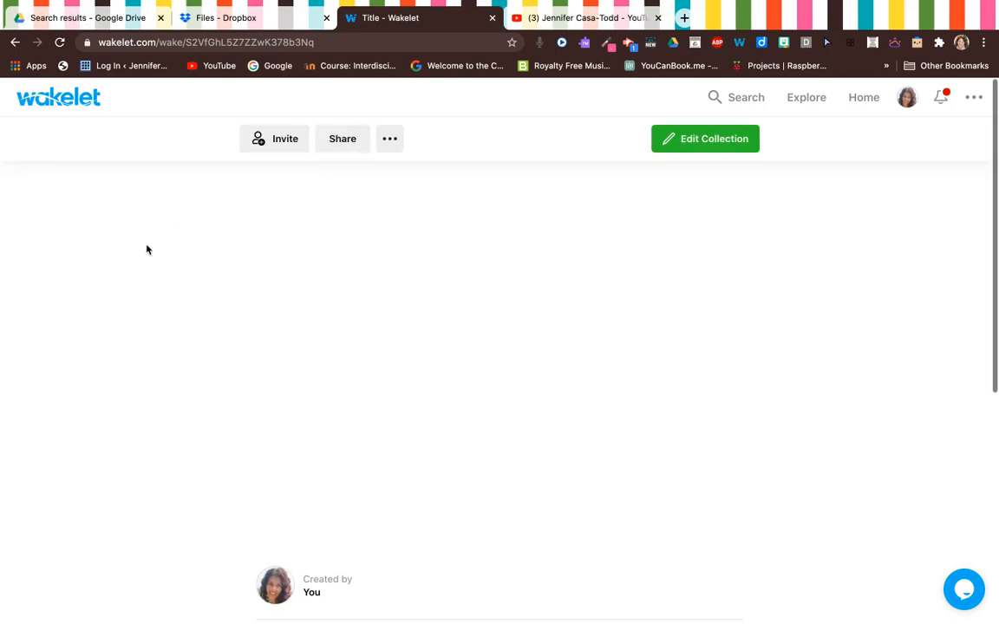
Step: Return to the home collections list via the wakelet logo
scroll(142, 258, "down", 3)
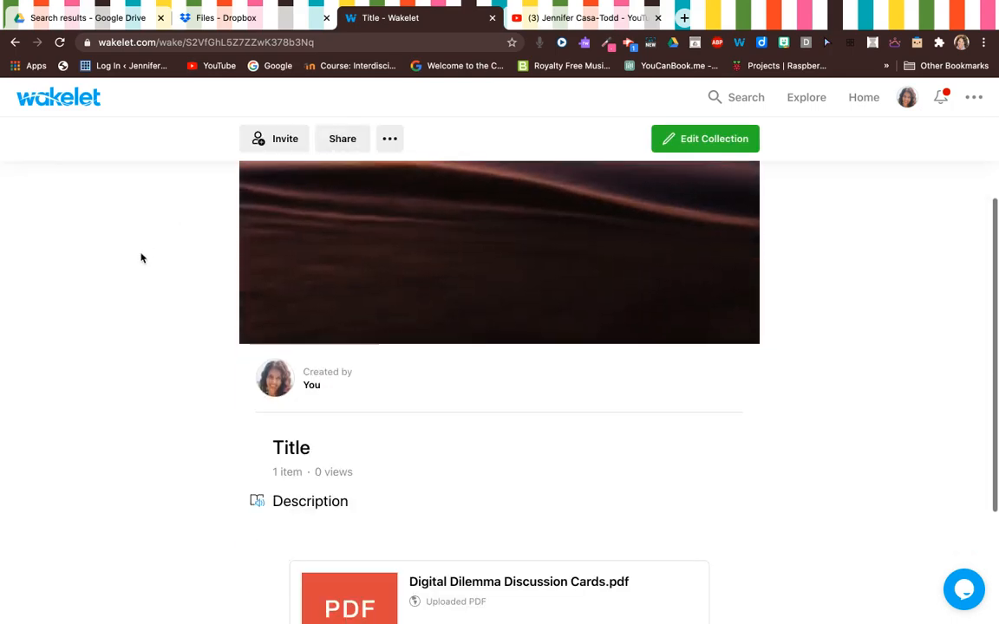
scroll(141, 258, "down", 2)
scroll(140, 259, "up", 5)
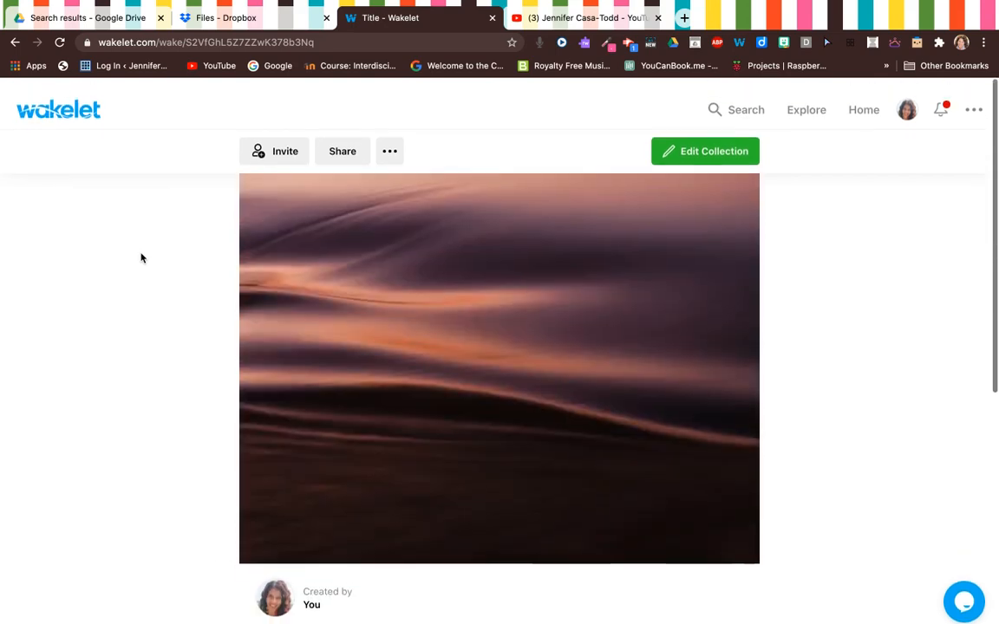
left_click(65, 97)
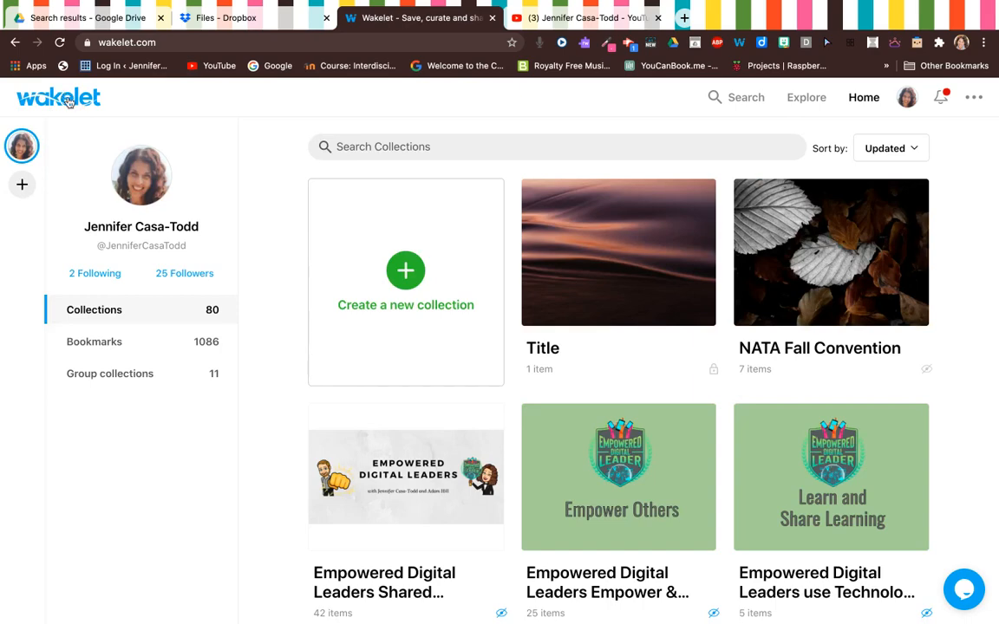
Step: Browse the collections grid, with Title shown first, and open NATA Fall Convention
scroll(649, 286, "down", 6)
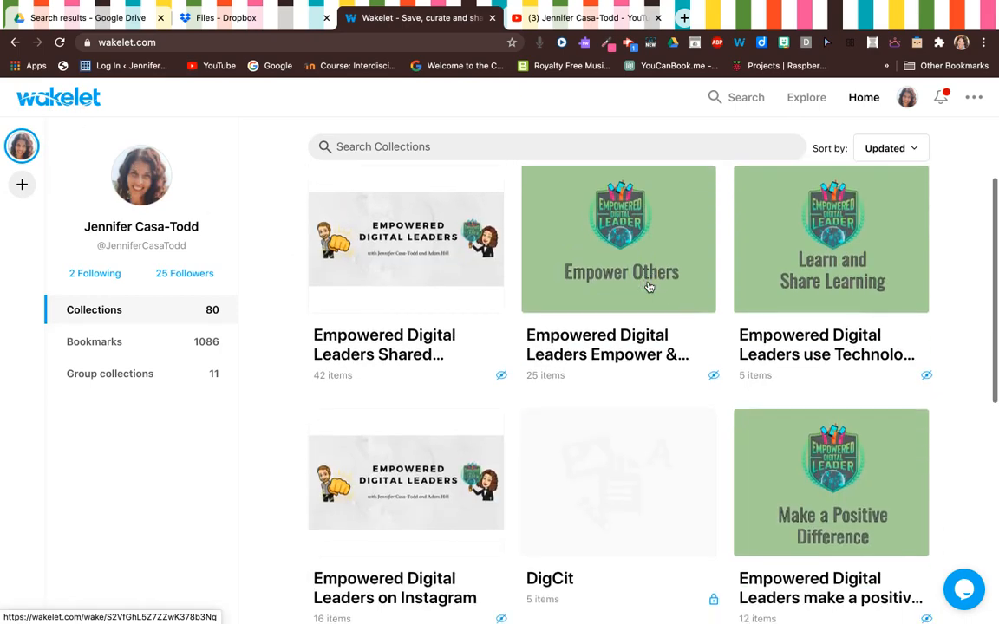
scroll(649, 287, "down", 3)
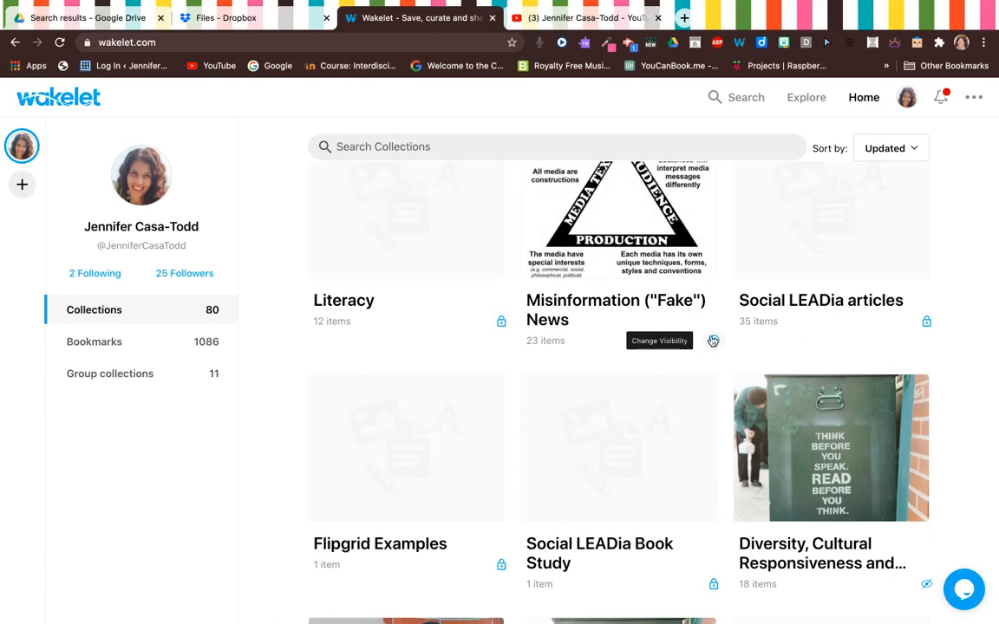
scroll(712, 343, "up", 2)
scroll(710, 341, "up", 10)
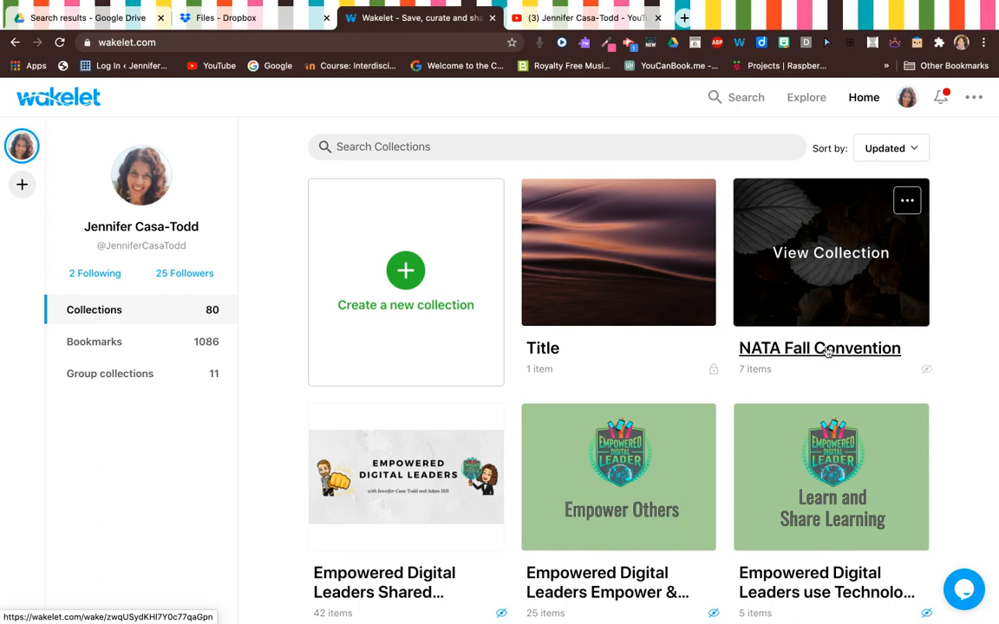
left_click(827, 351)
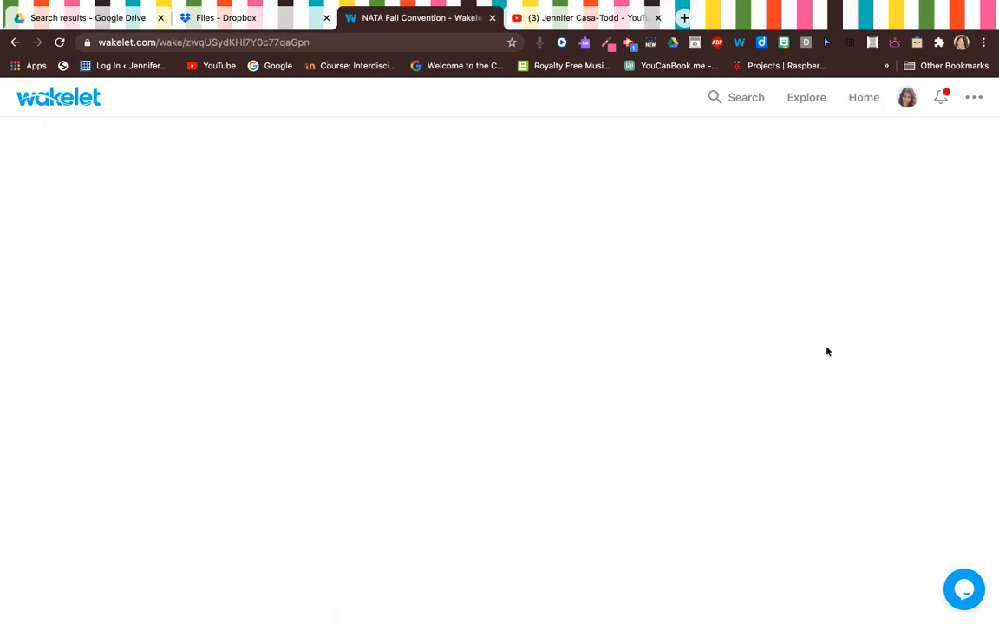
Step: Show the NATA Fall Convention invite options with link, QR code and join code
scroll(556, 371, "down", 5)
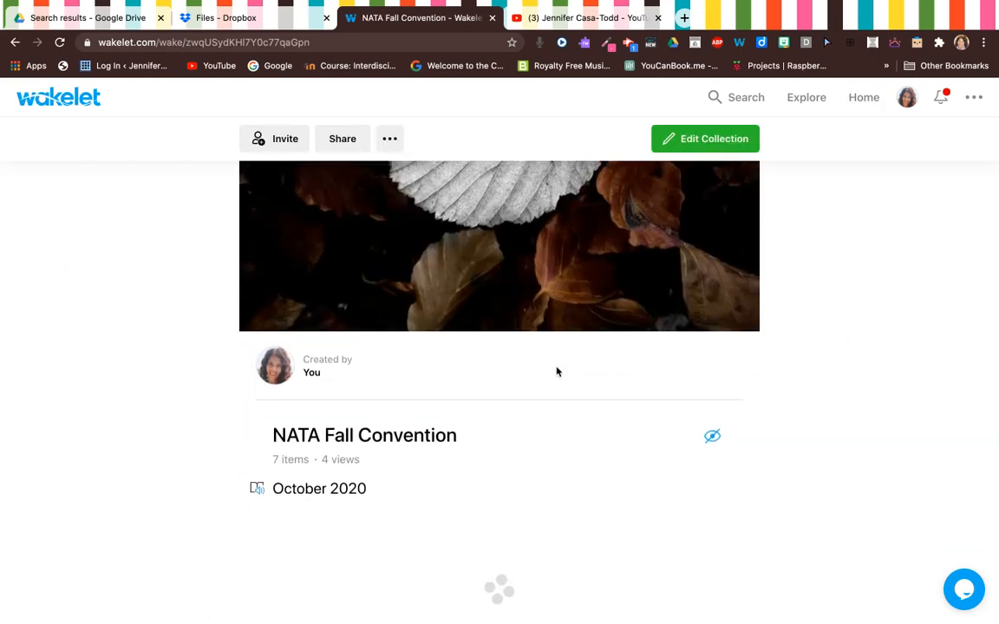
scroll(740, 388, "down", 2)
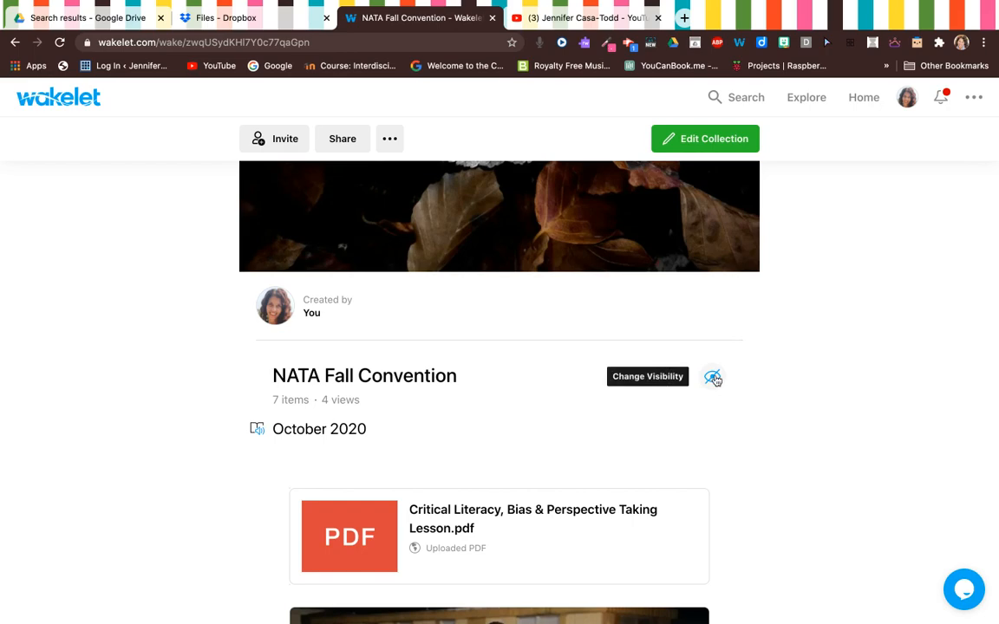
scroll(472, 382, "up", 3)
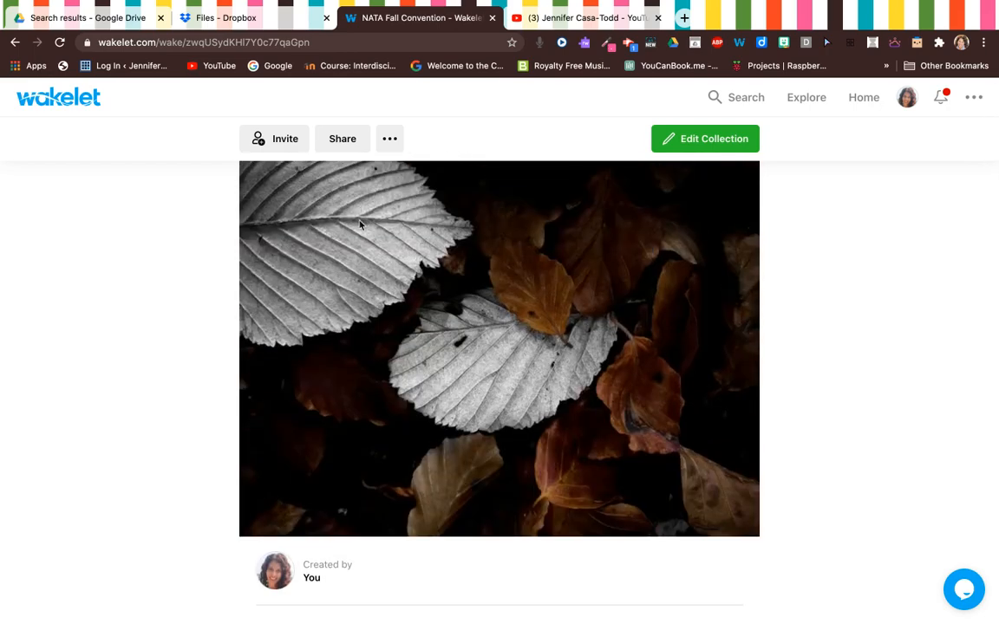
left_click(276, 141)
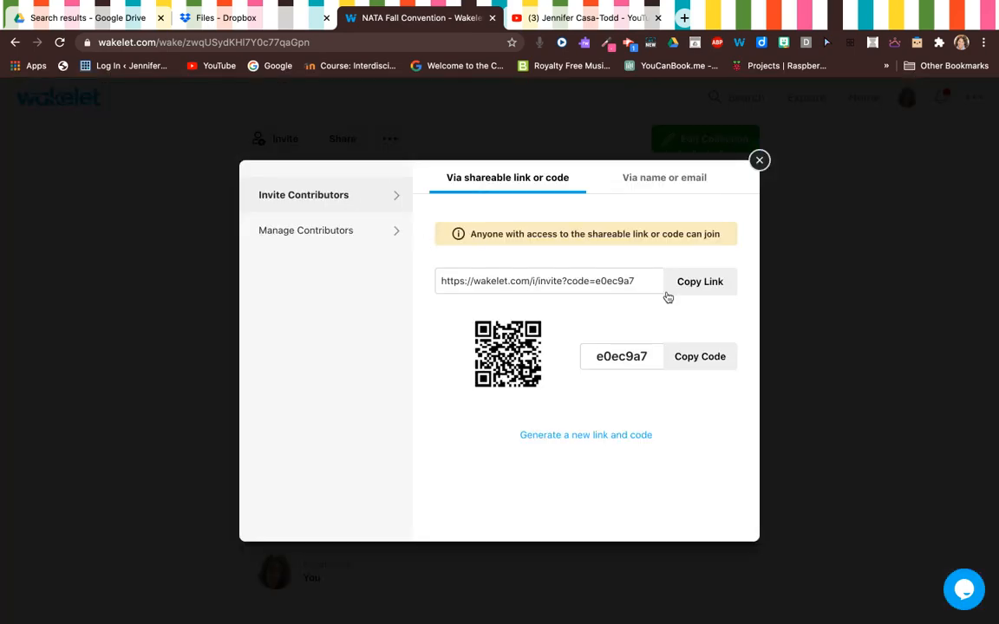
Step: Copy the contributor invite link from the Invite Contributors dialog
left_click(708, 286)
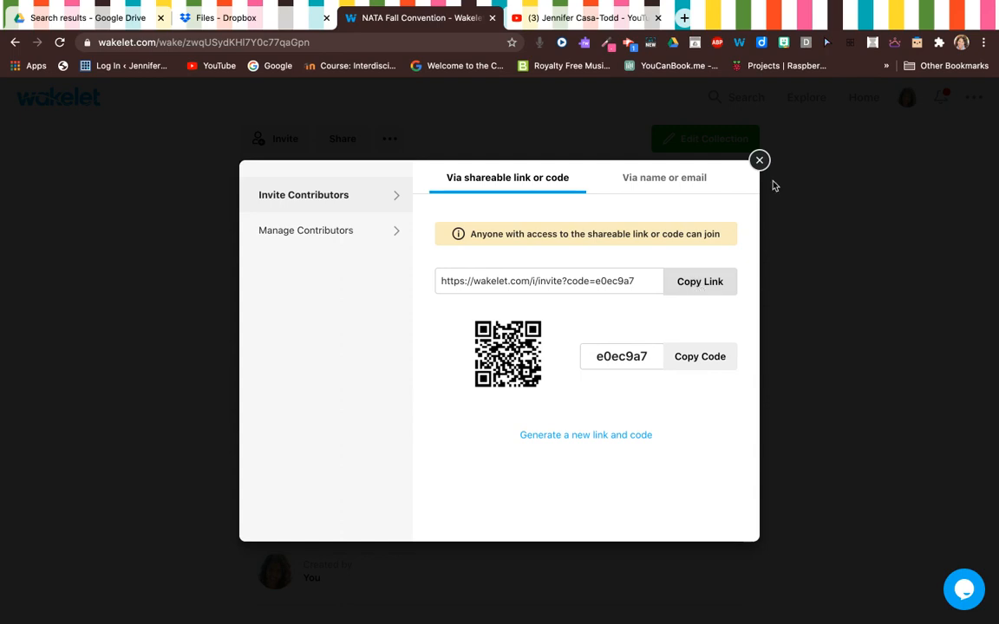
left_click(983, 42)
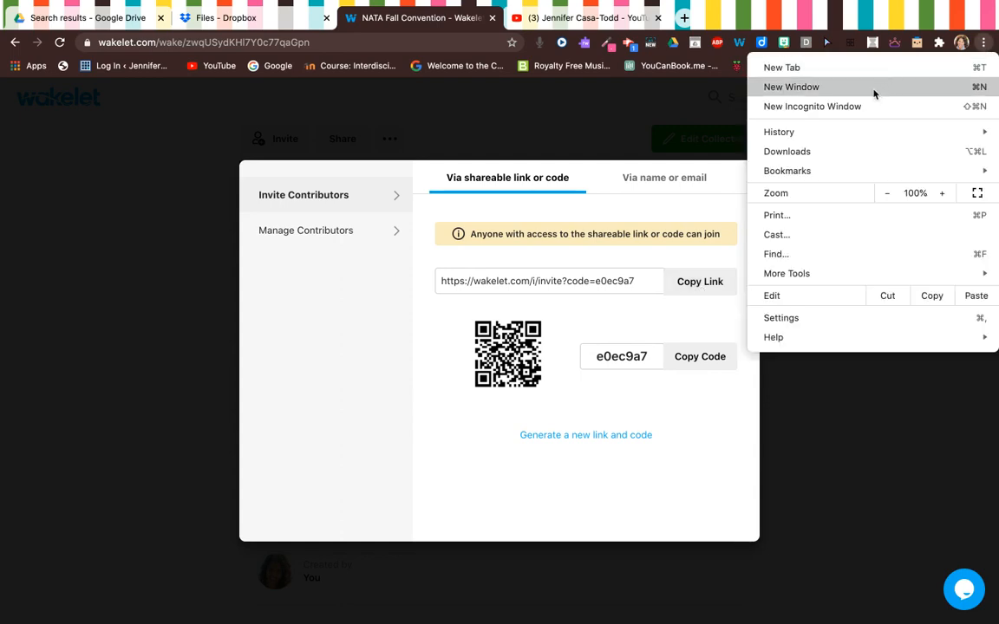
Step: In a new incognito window, follow the pasted invite link and join under the contributor's name
left_click(861, 108)
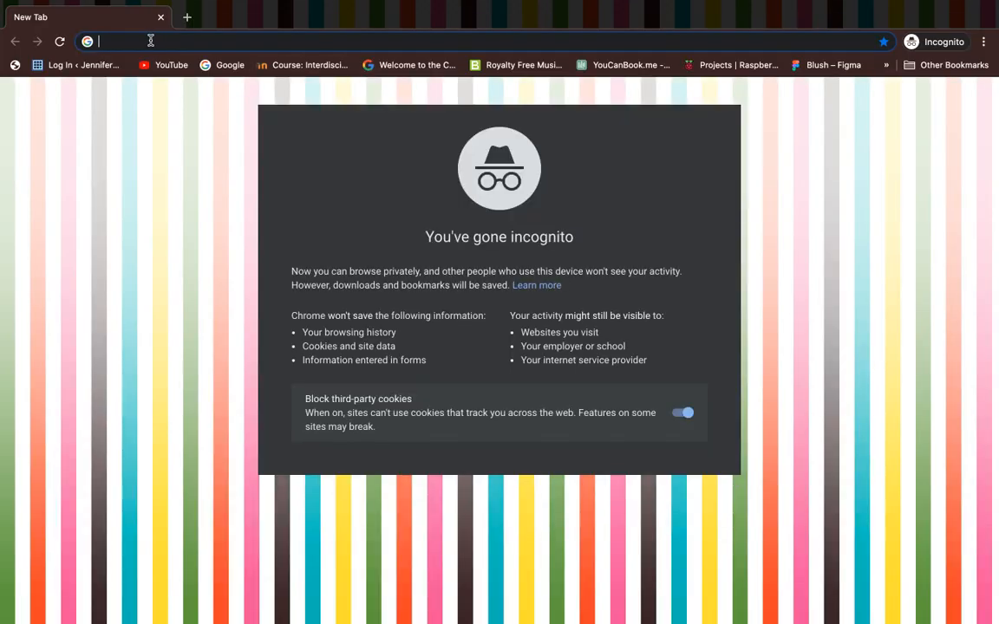
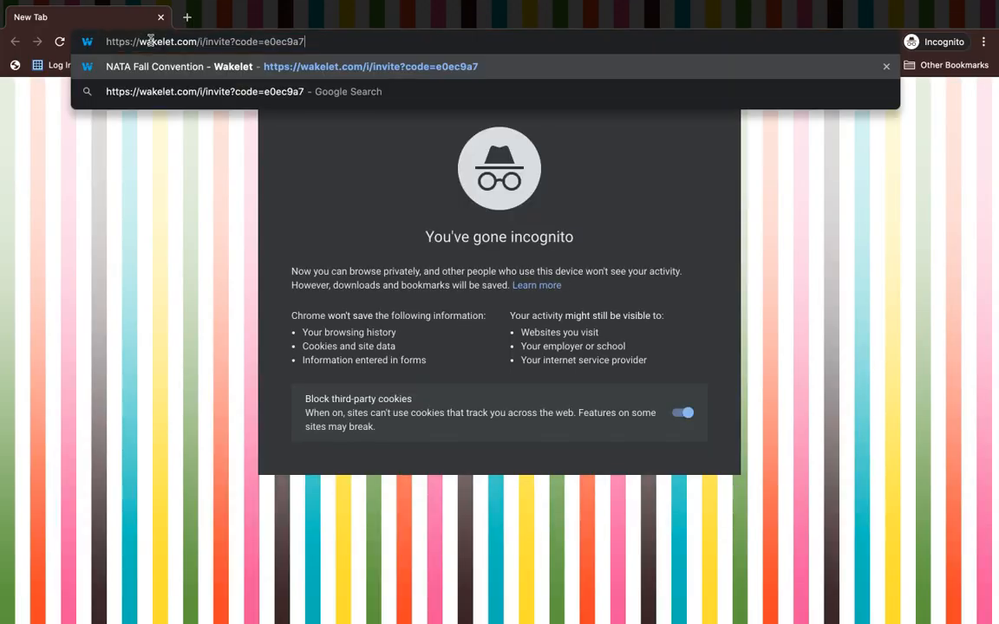
key("Return")
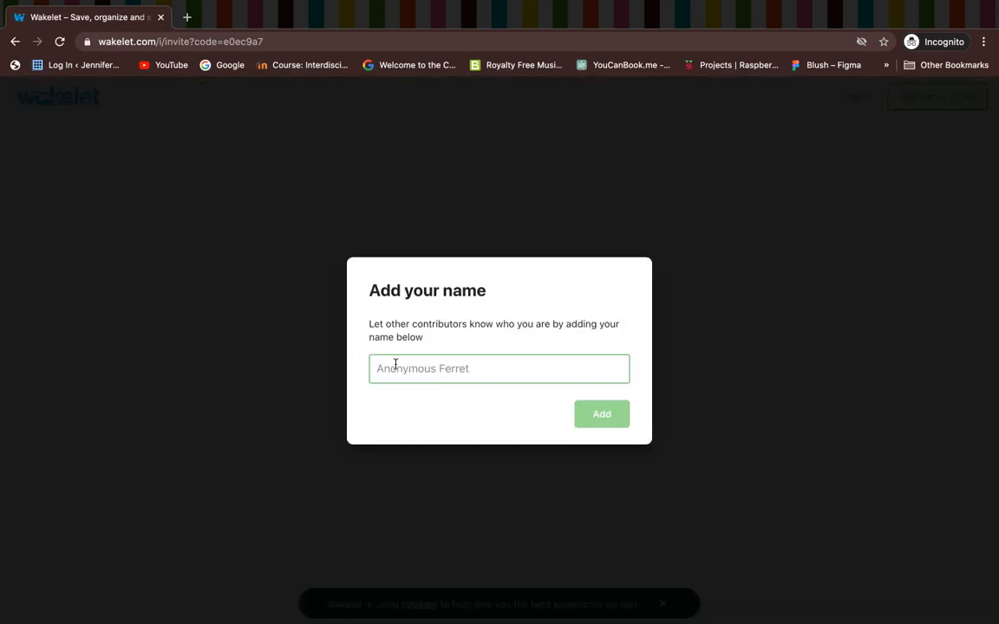
type("Jennifer")
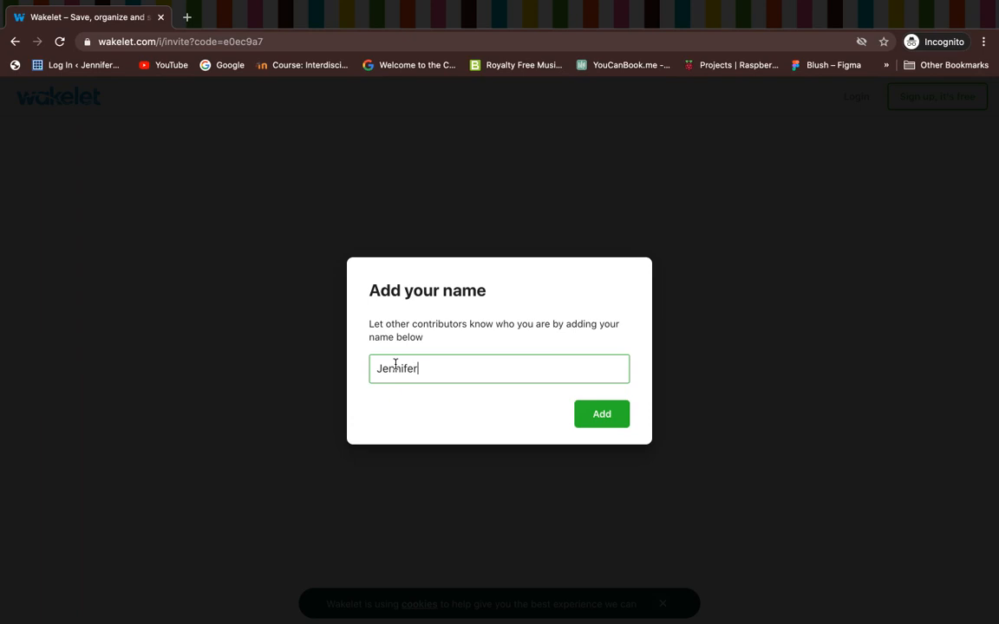
left_click(605, 415)
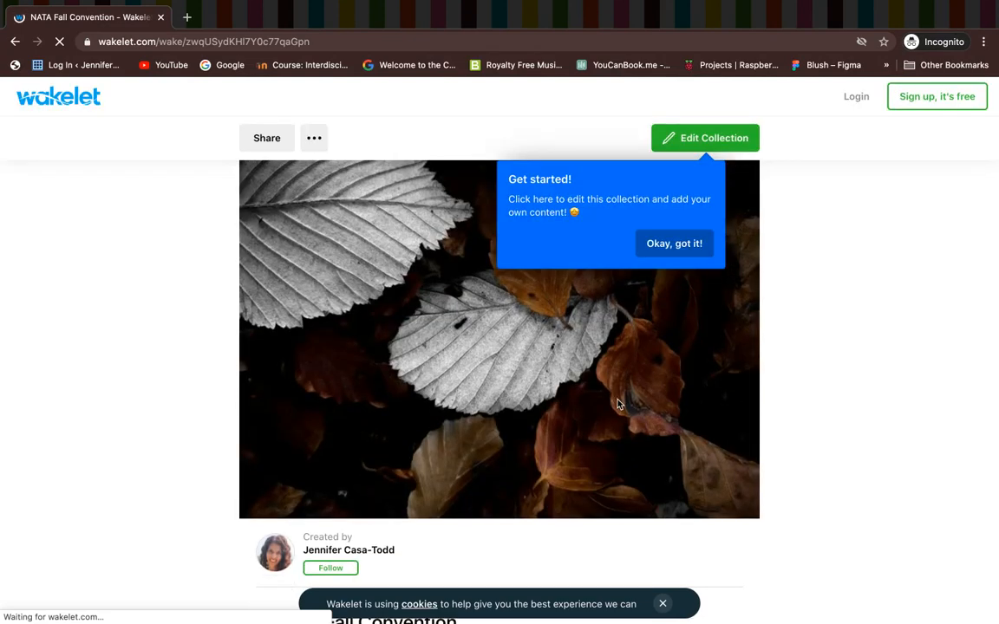
Step: Dismiss the tip and cookie notice, then open the collection for editing to its Critical Literacy PDF
scroll(618, 404, "down", 2)
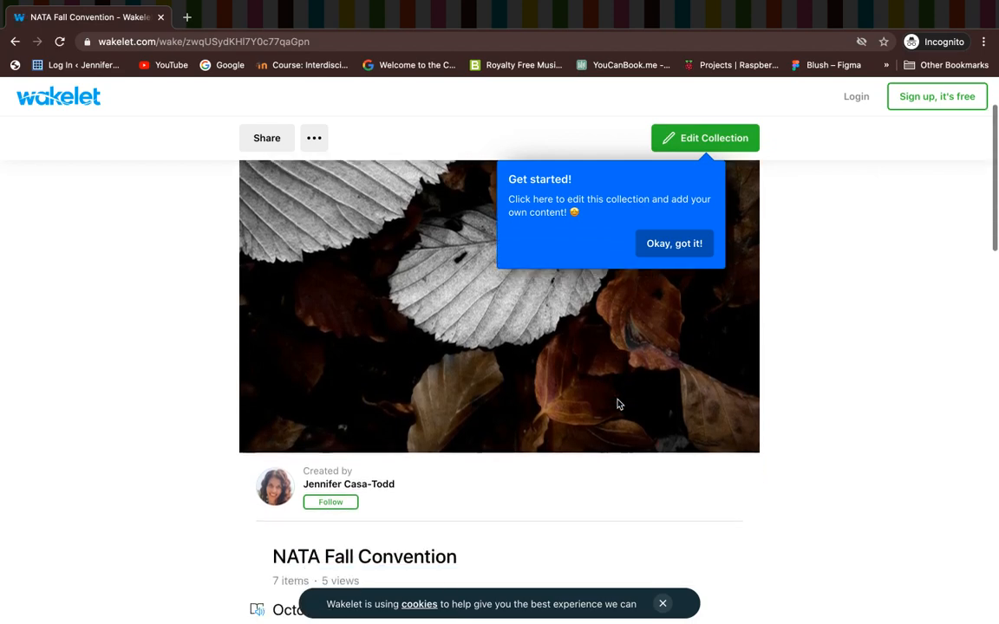
scroll(618, 404, "down", 3)
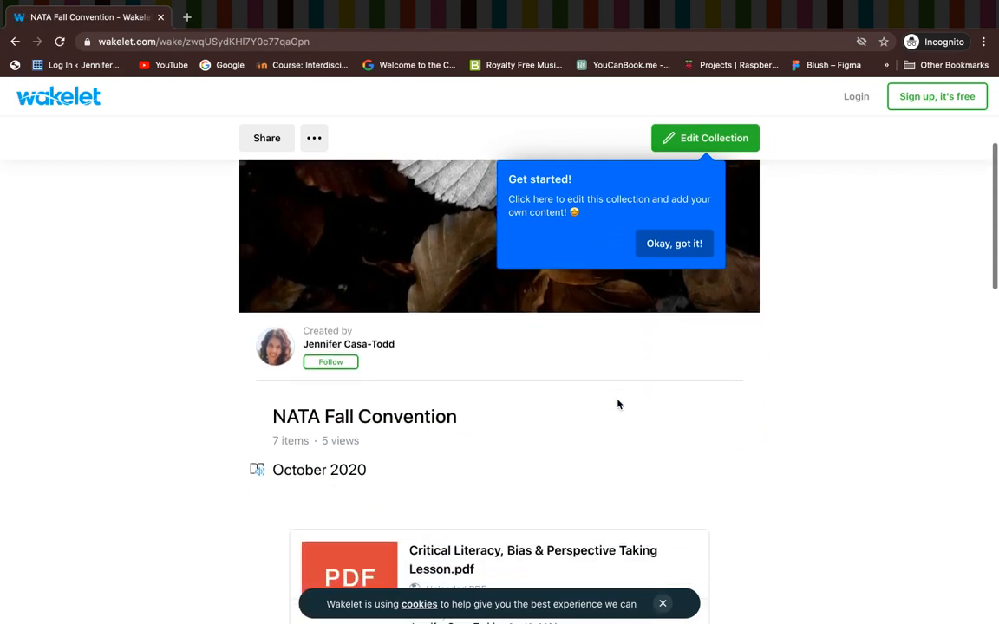
left_click(678, 242)
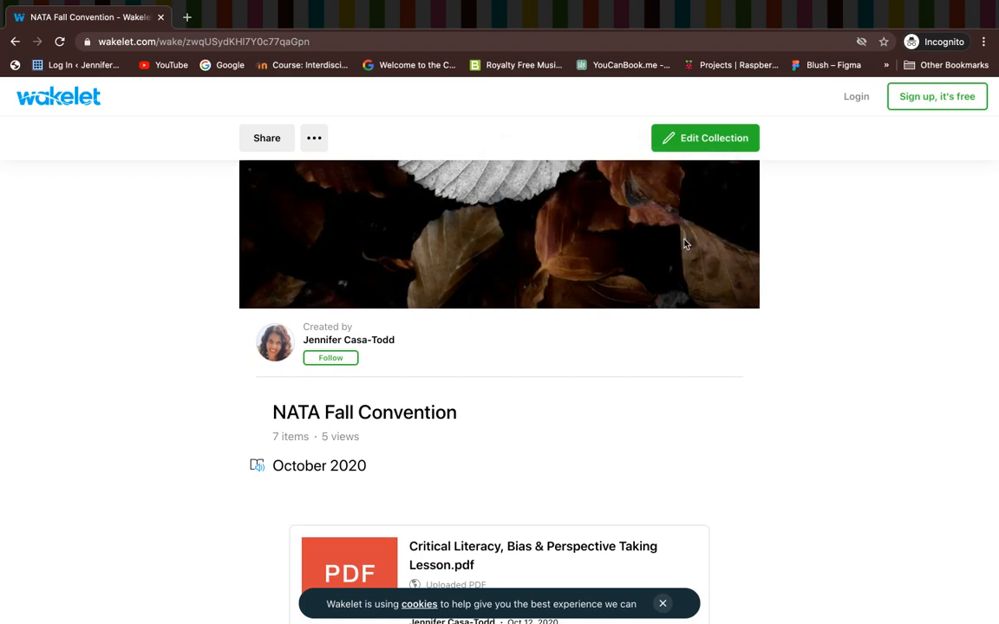
left_click(696, 138)
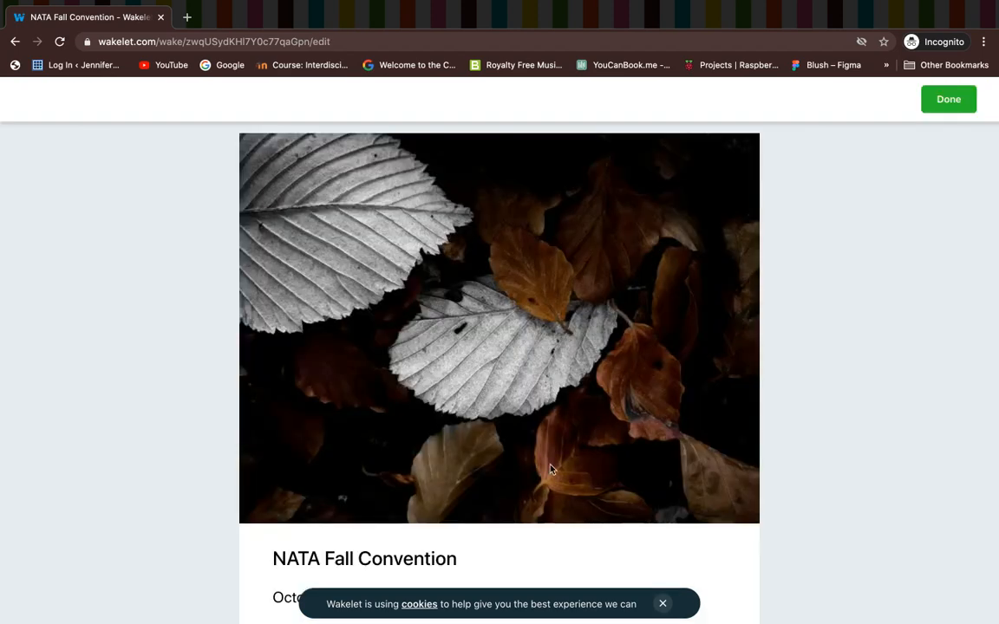
left_click(662, 603)
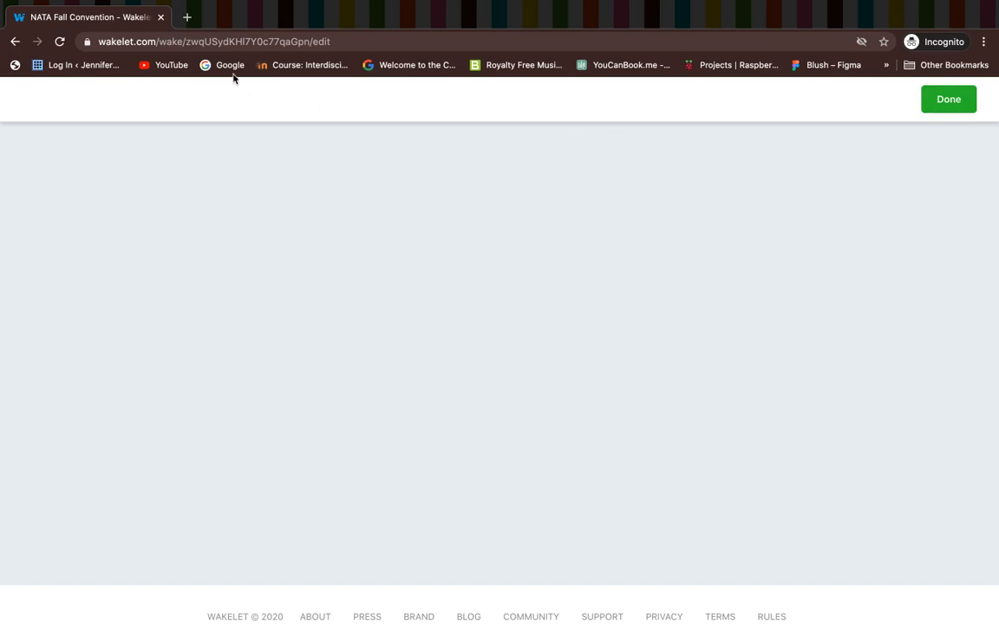
left_click(14, 42)
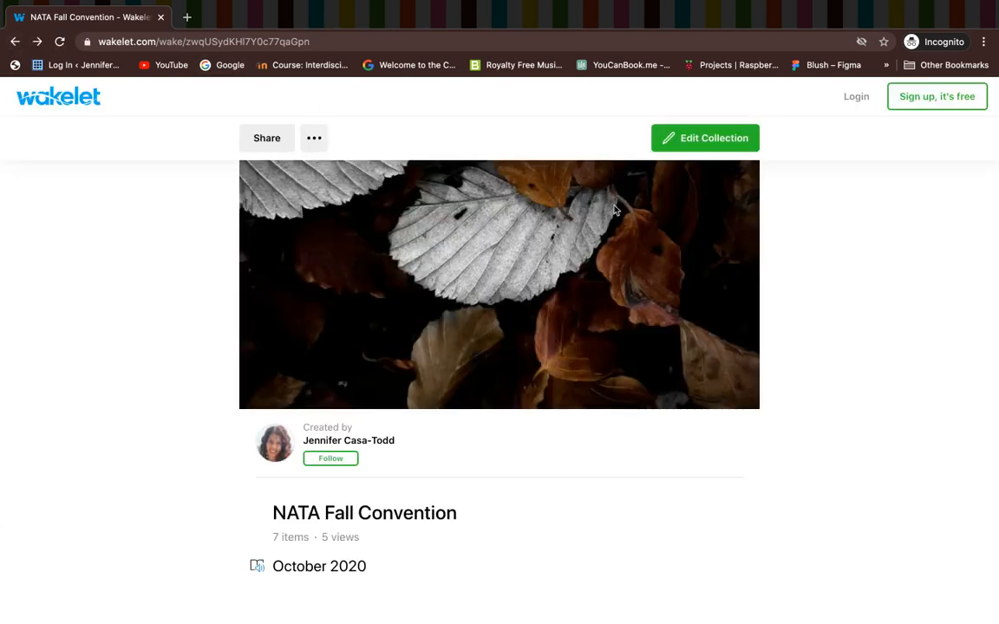
left_click(684, 139)
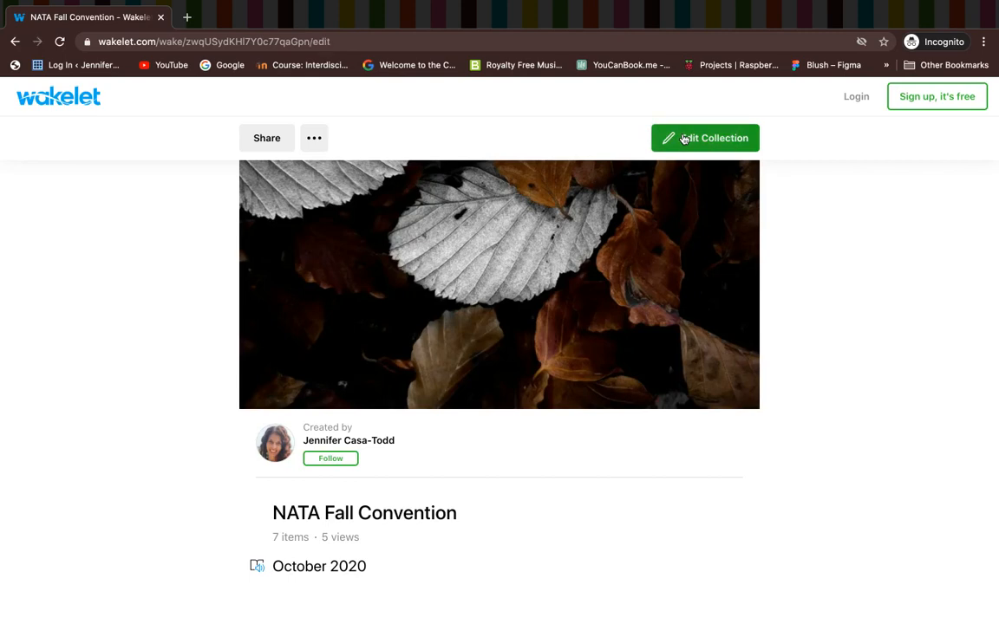
scroll(497, 374, "down", 5)
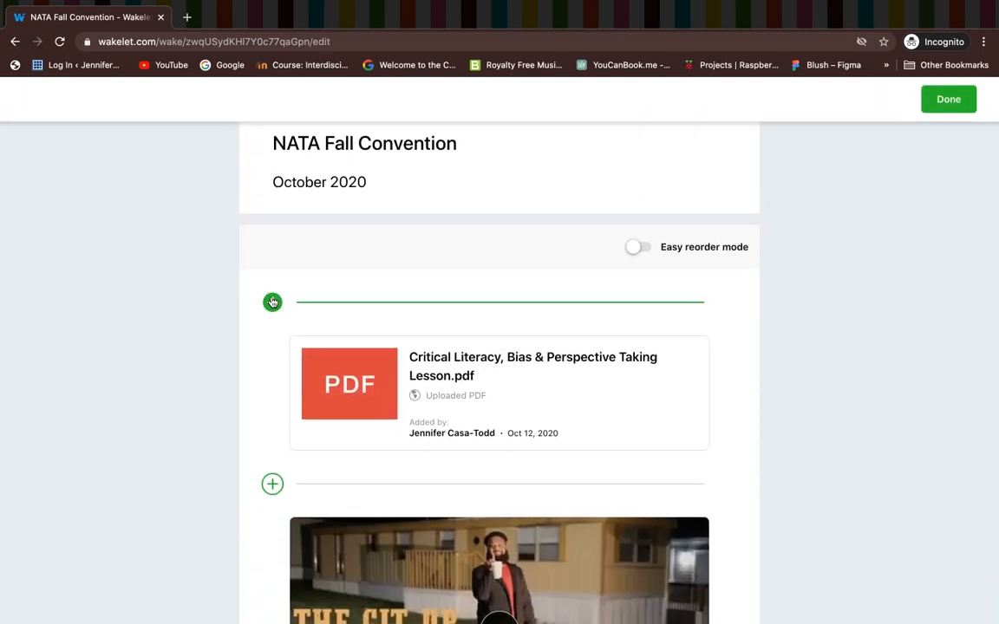
Step: Start a sub collection above the lesson PDF and title it 'Sub Collection'
left_click(272, 302)
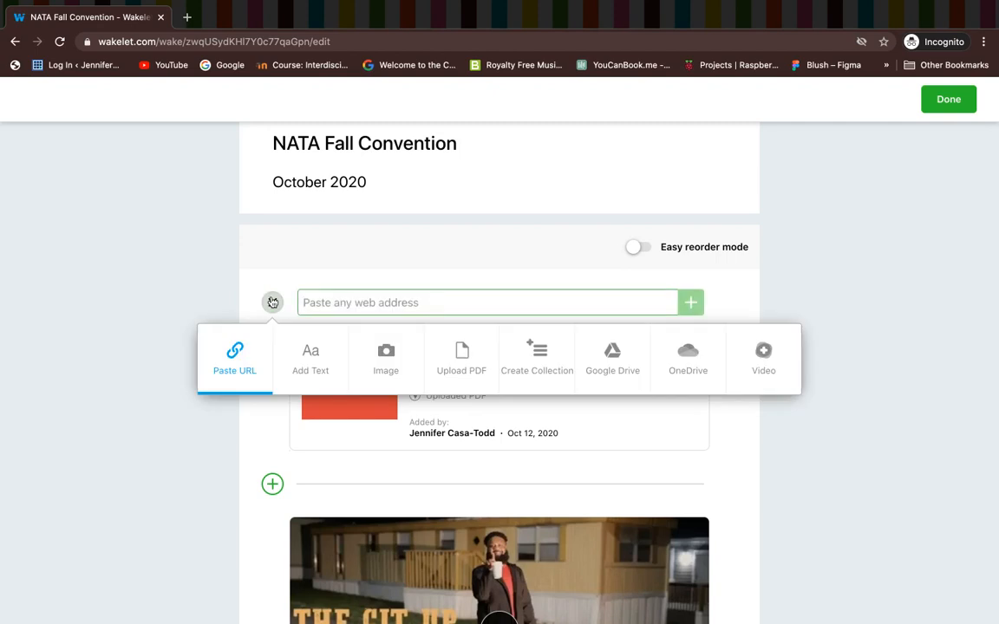
left_click(538, 346)
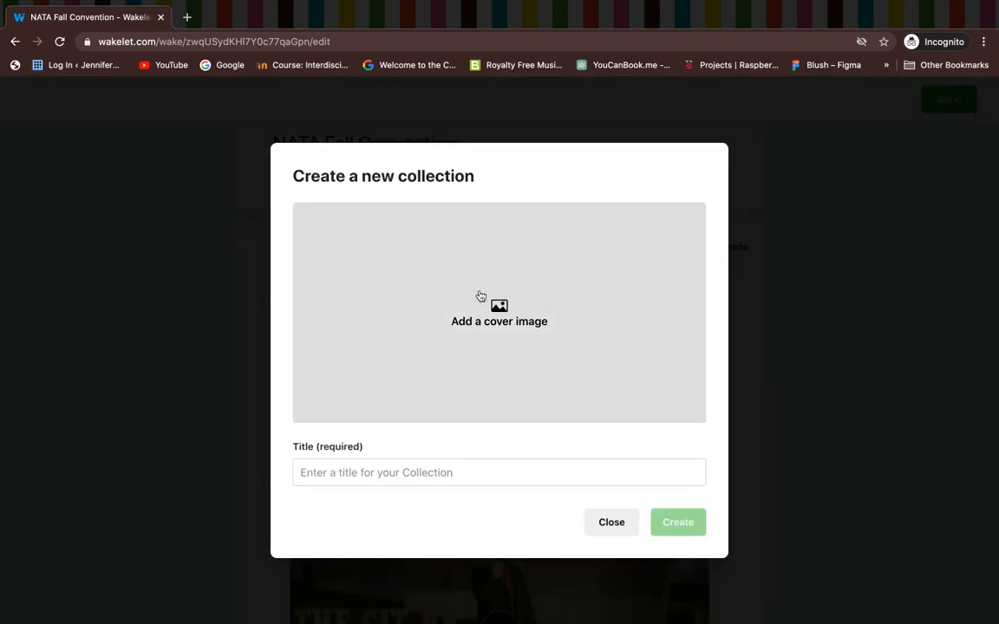
left_click(354, 472)
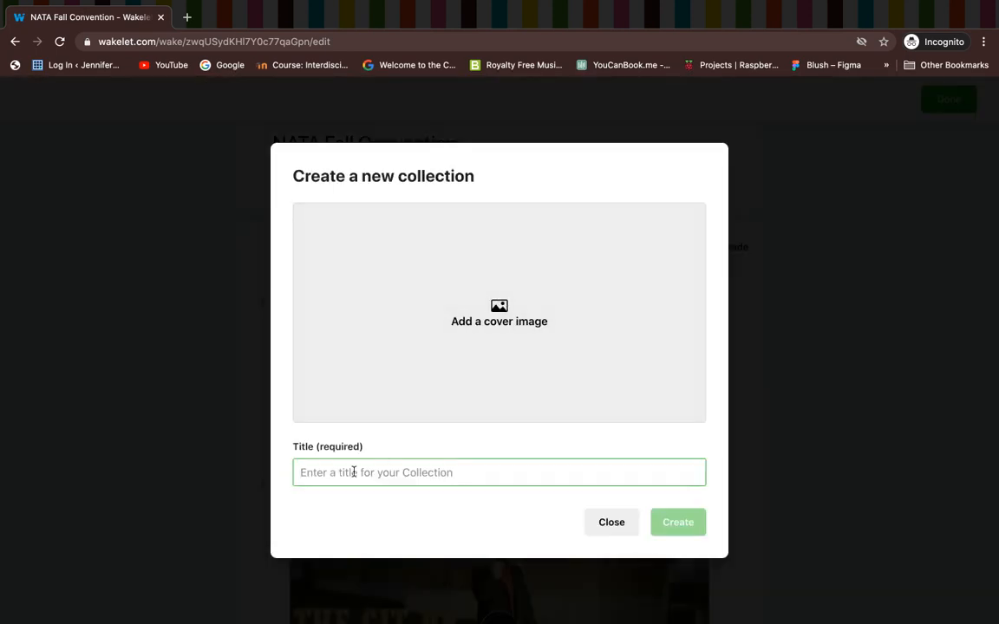
type("Sub Collection")
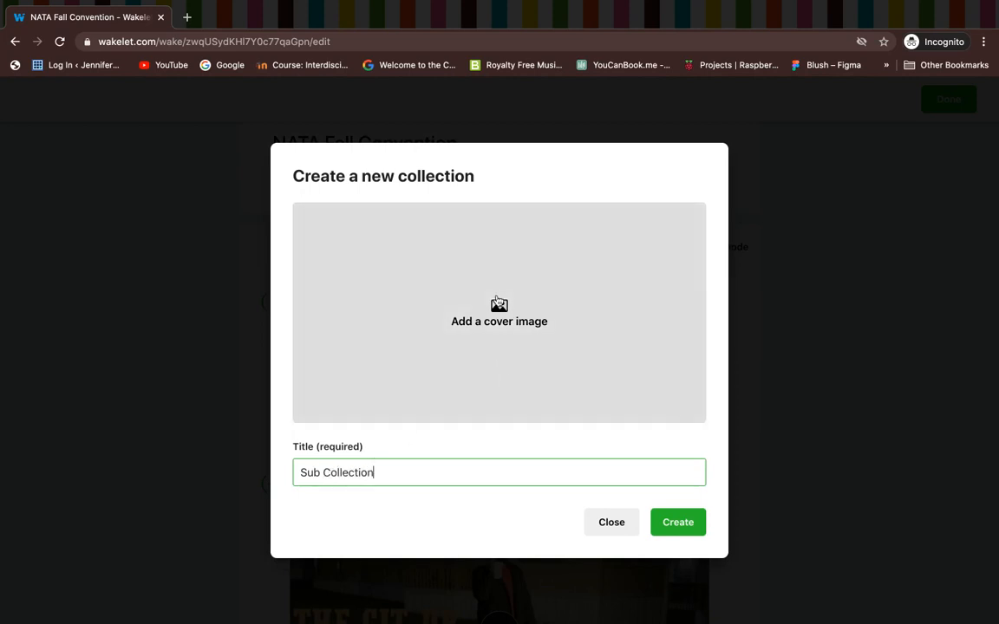
Step: Give it a stacked-books cover from an Unsplash search for 'books', and create it
left_click(499, 302)
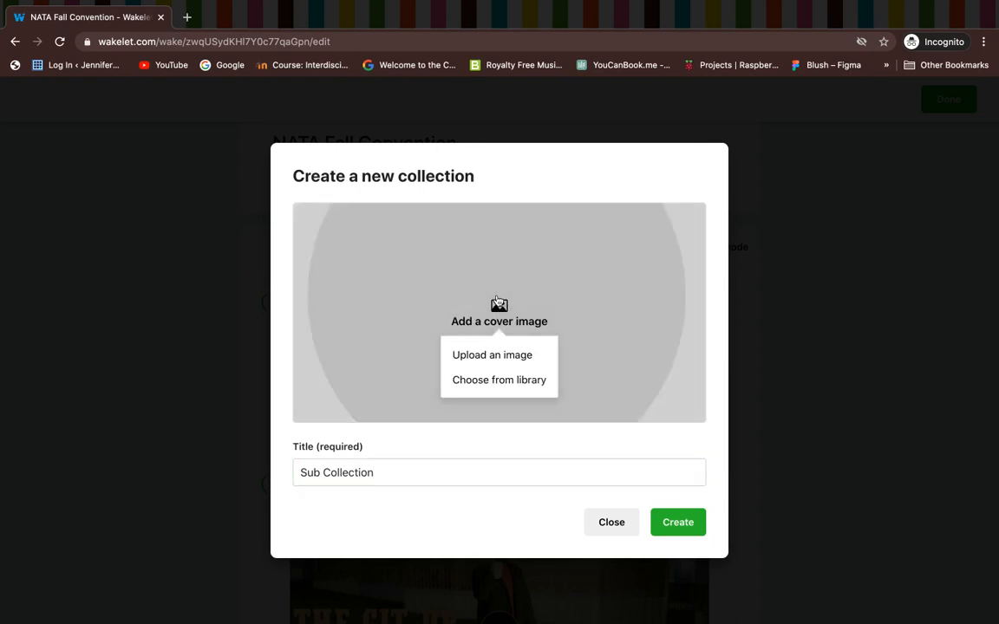
left_click(482, 381)
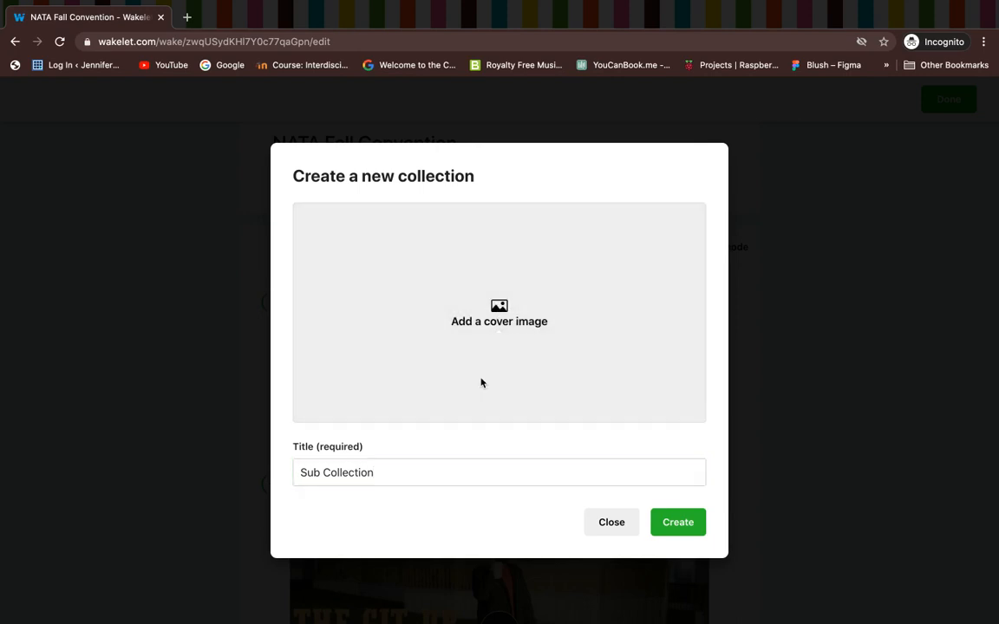
type("books")
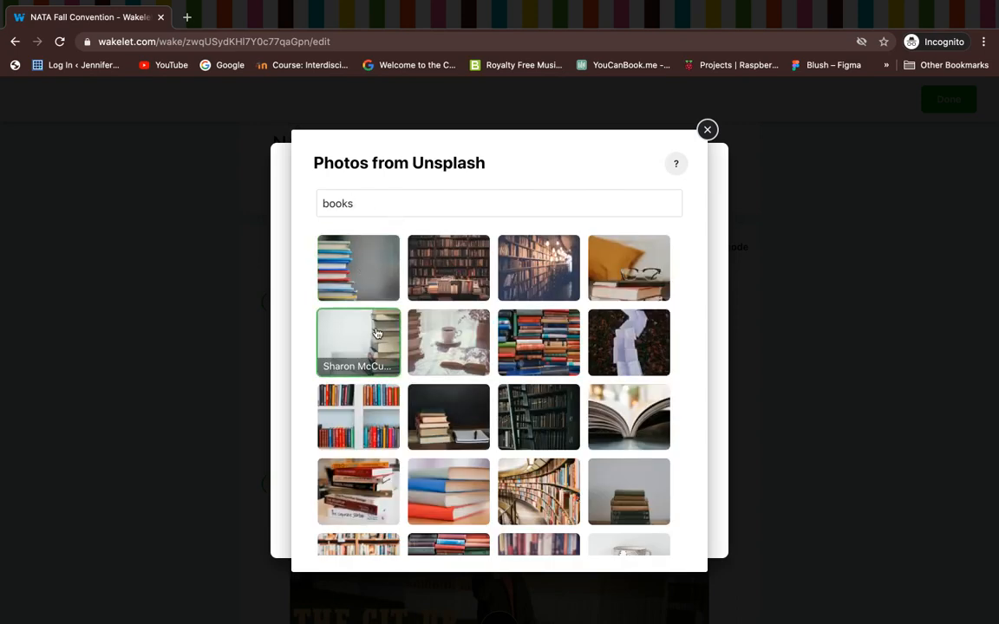
left_click(598, 411)
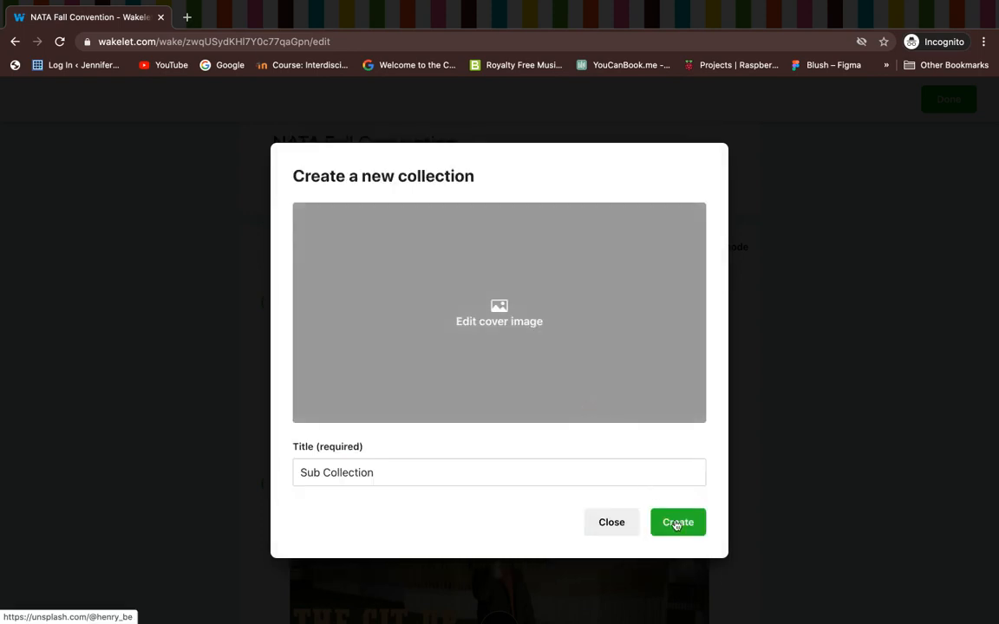
left_click(677, 523)
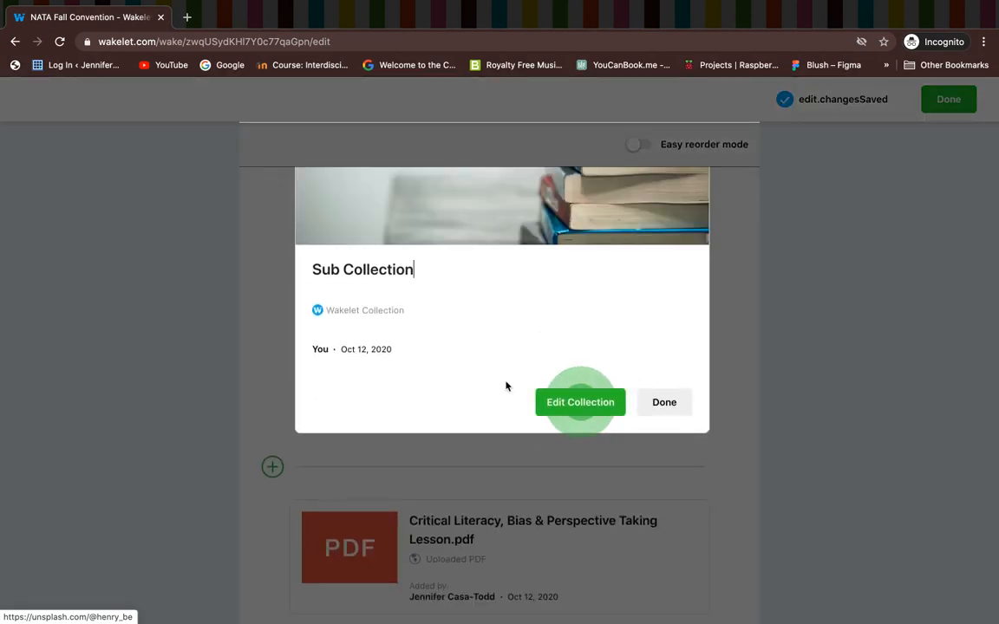
Step: Describe the sub collection as the contributor's book talk ideas, then close the incognito window
left_click(601, 405)
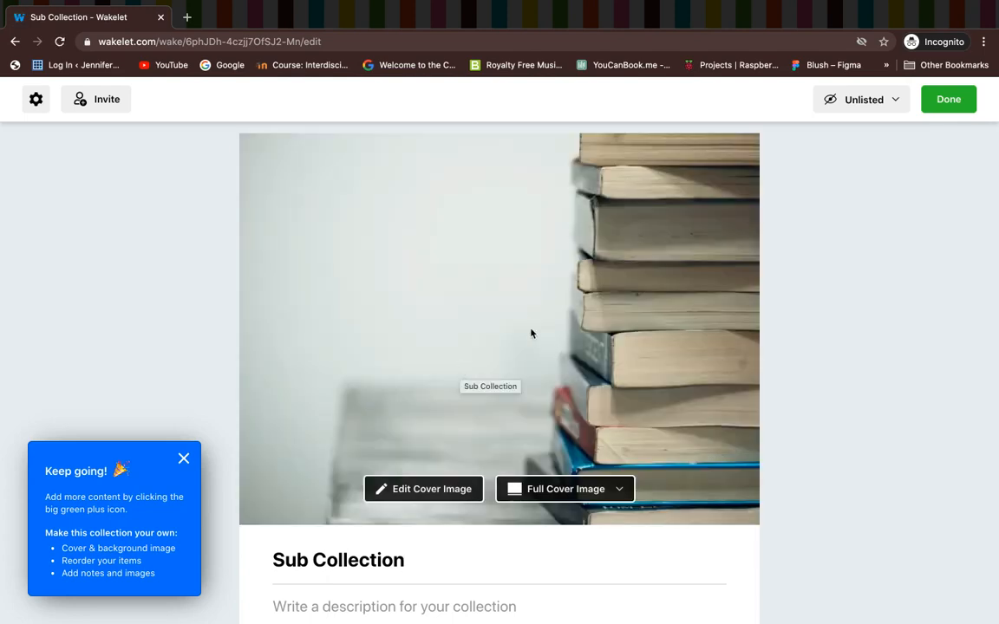
scroll(531, 333, "down", 3)
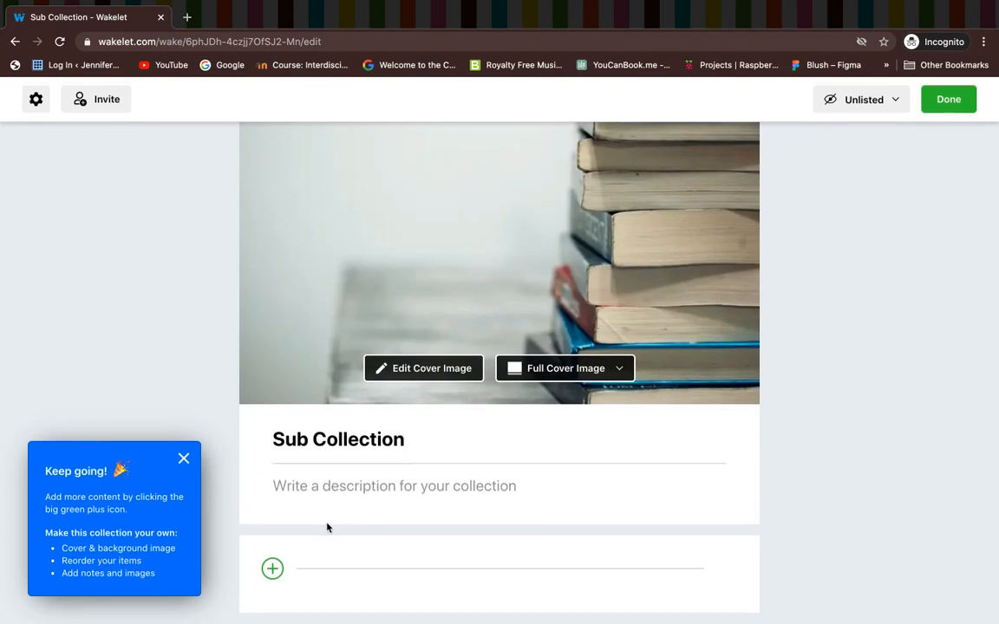
type("Jenn")
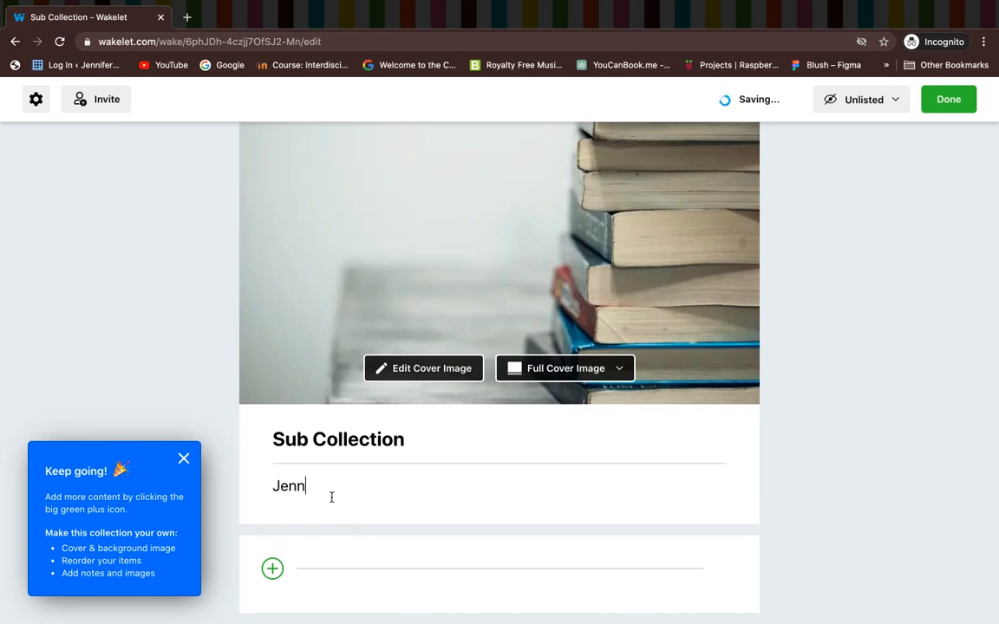
type("ifer's ")
type("Book Coll")
key("BackSpace")
key("BackSpace")
key("BackSpace")
type("Talk ideas")
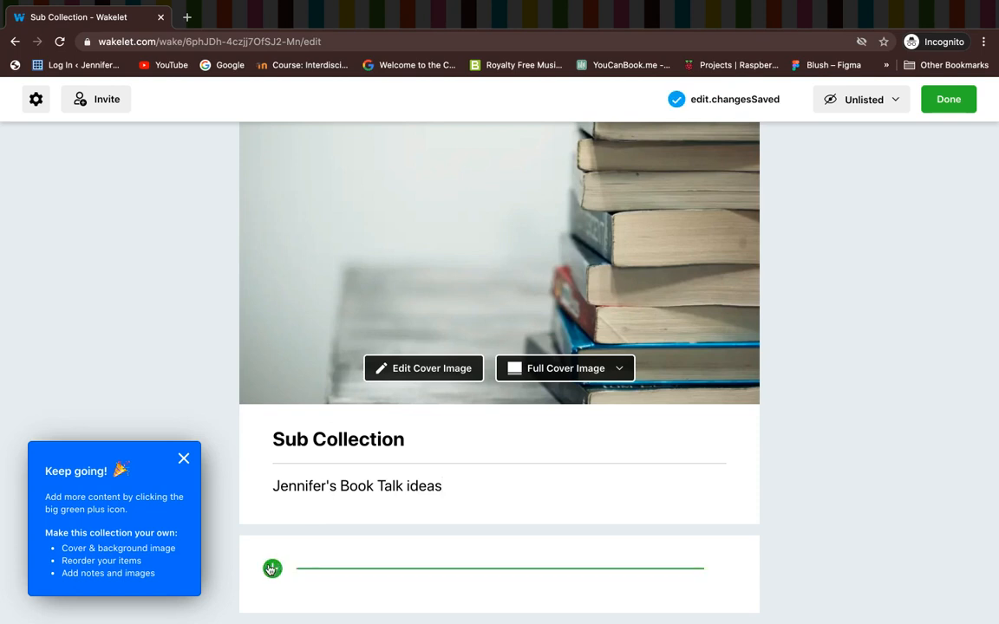
left_click(271, 568)
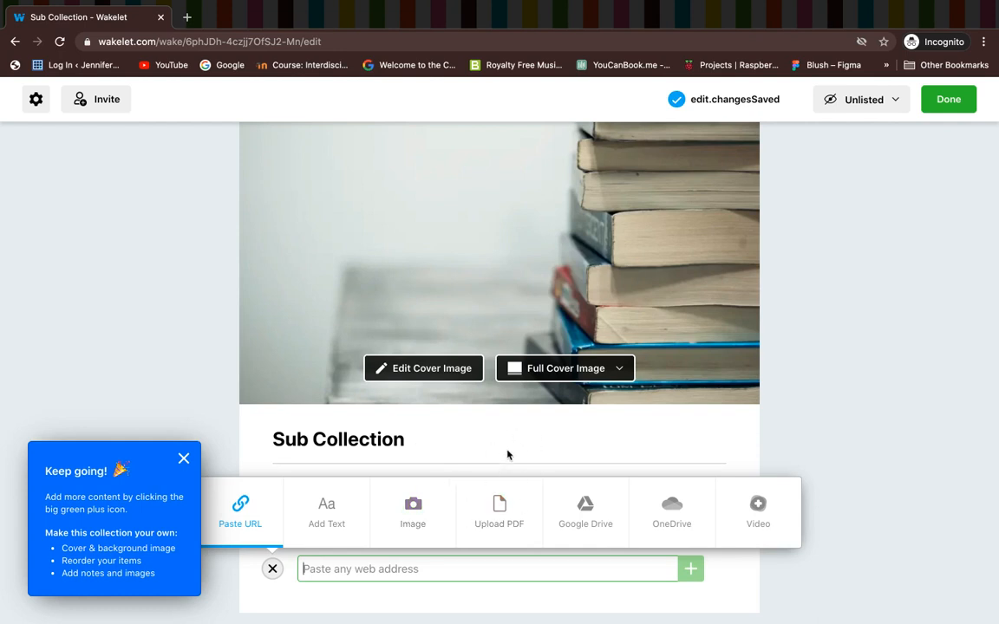
left_click(161, 18)
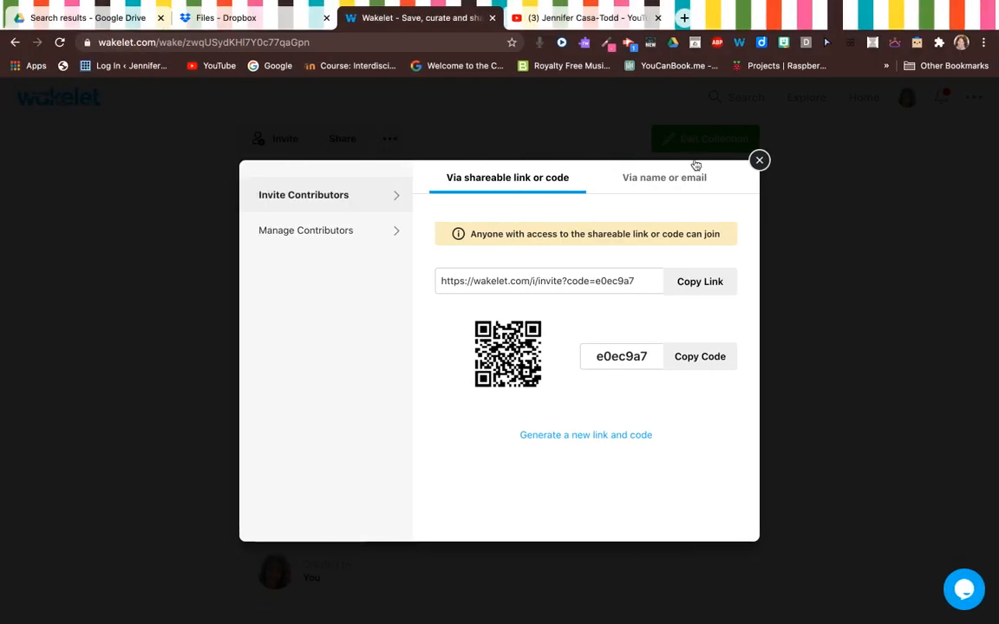
Step: Close the Invite Contributors dialog and scroll through the NATA Fall Convention collection's items
left_click(758, 160)
scroll(513, 319, "down", 5)
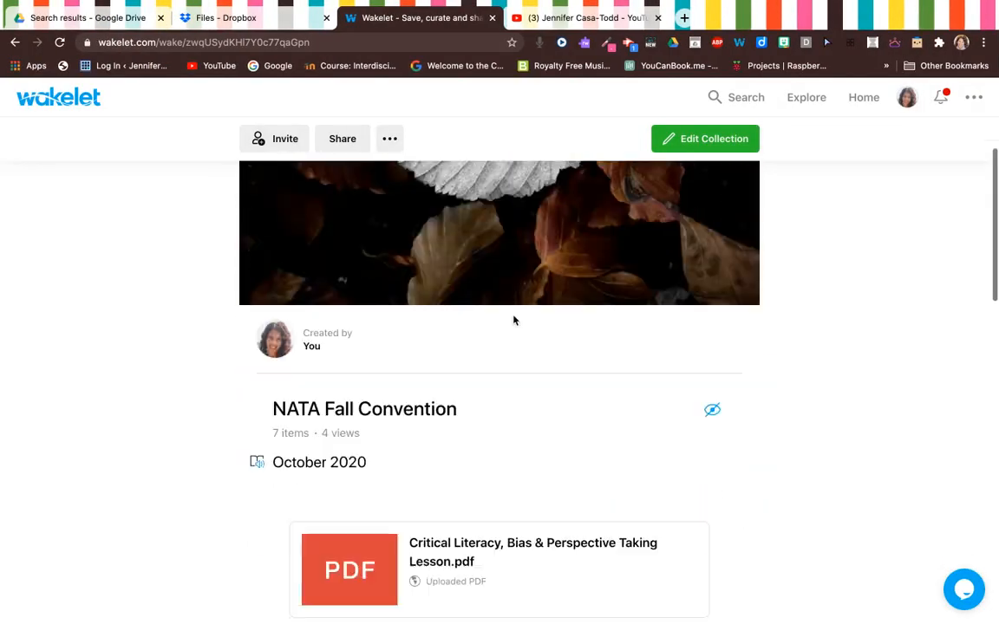
scroll(514, 321, "up", 2)
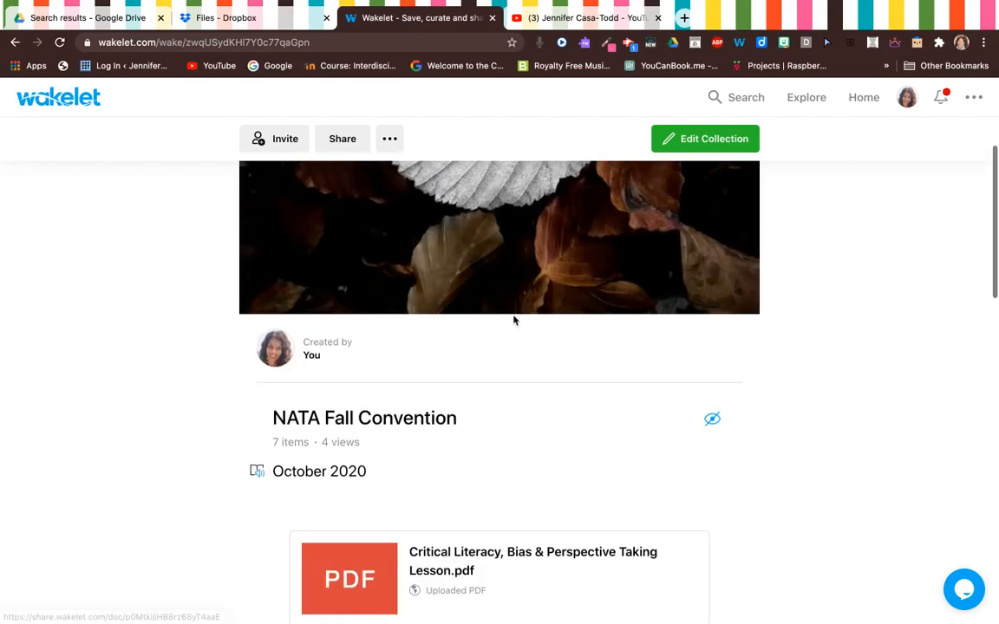
scroll(514, 321, "down", 8)
scroll(514, 320, "down", 5)
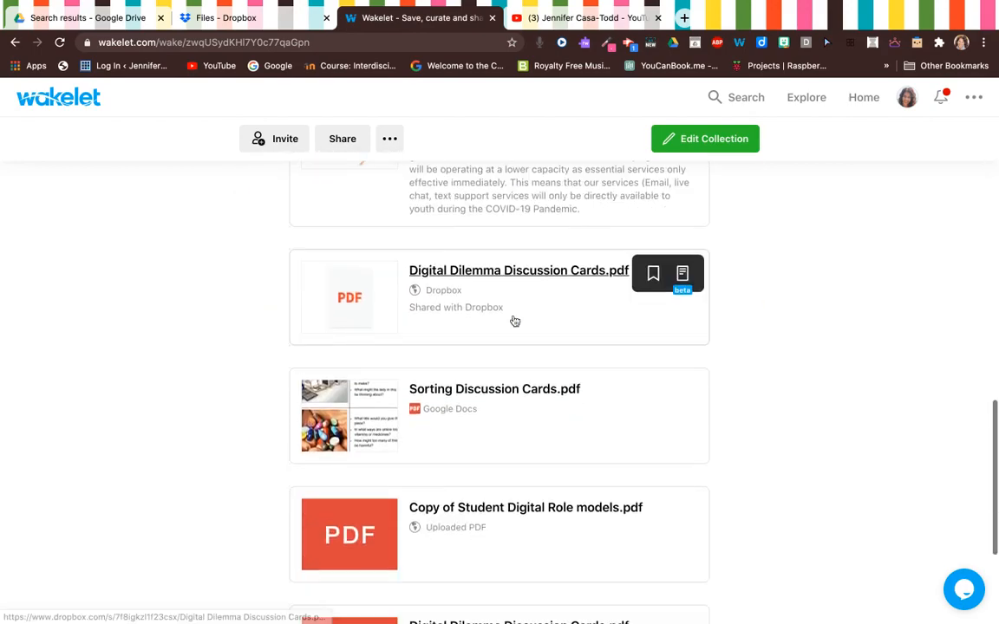
scroll(514, 321, "up", 10)
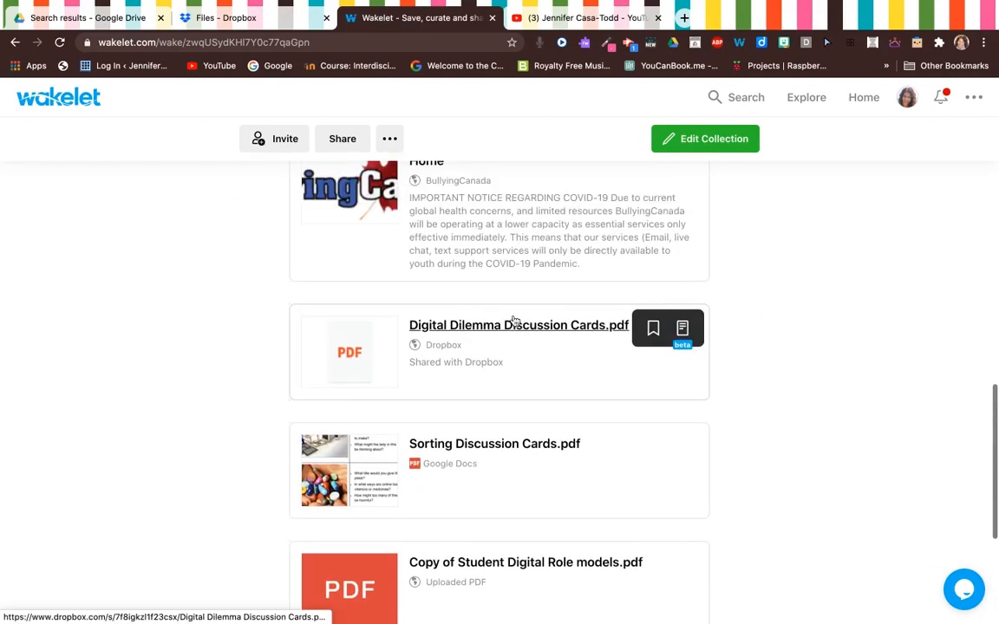
scroll(545, 250, "up", 3)
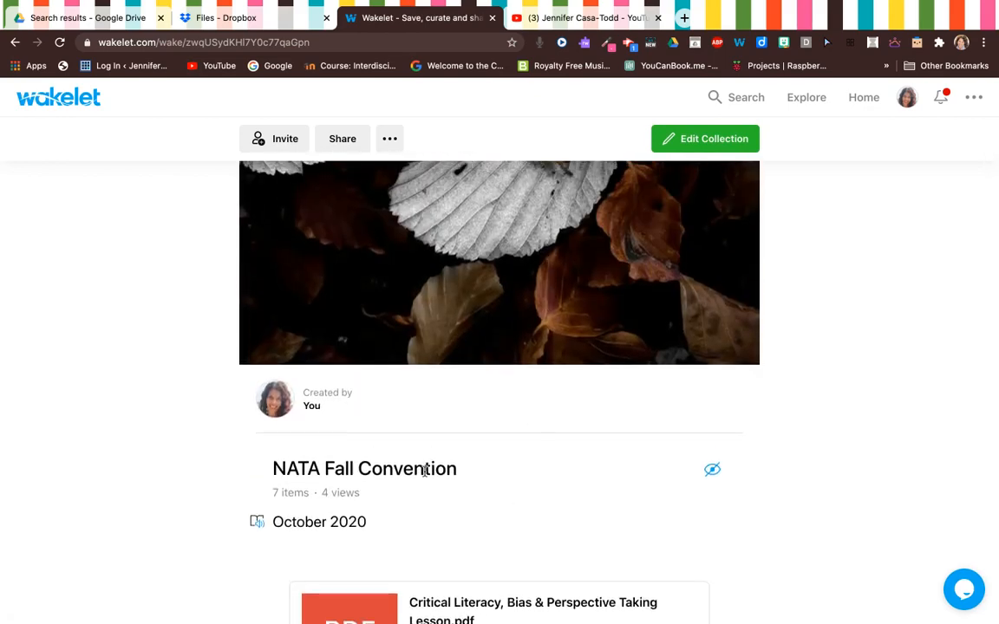
scroll(534, 410, "down", 4)
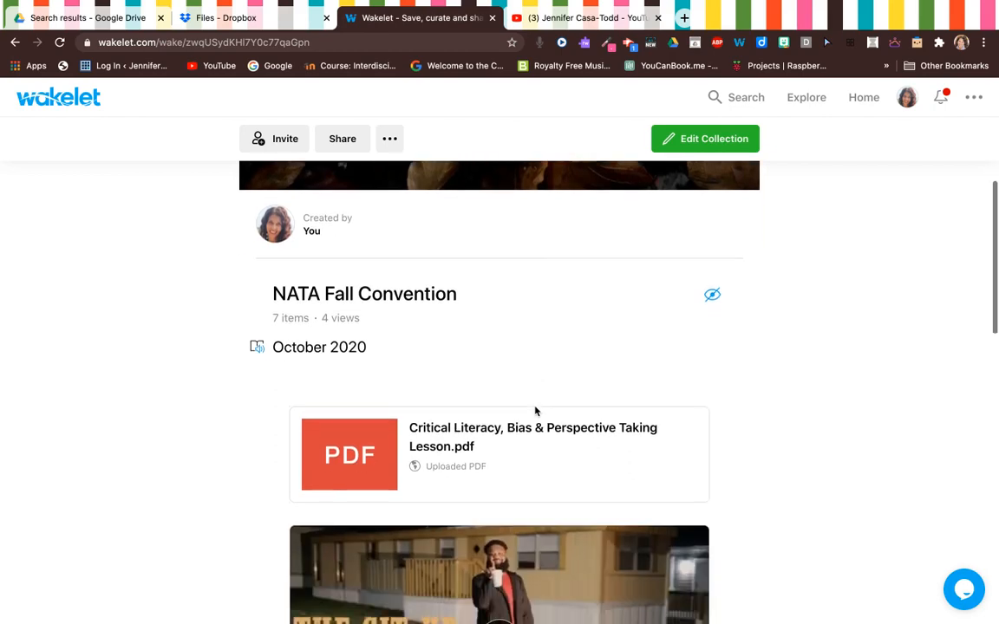
scroll(604, 350, "down", 5)
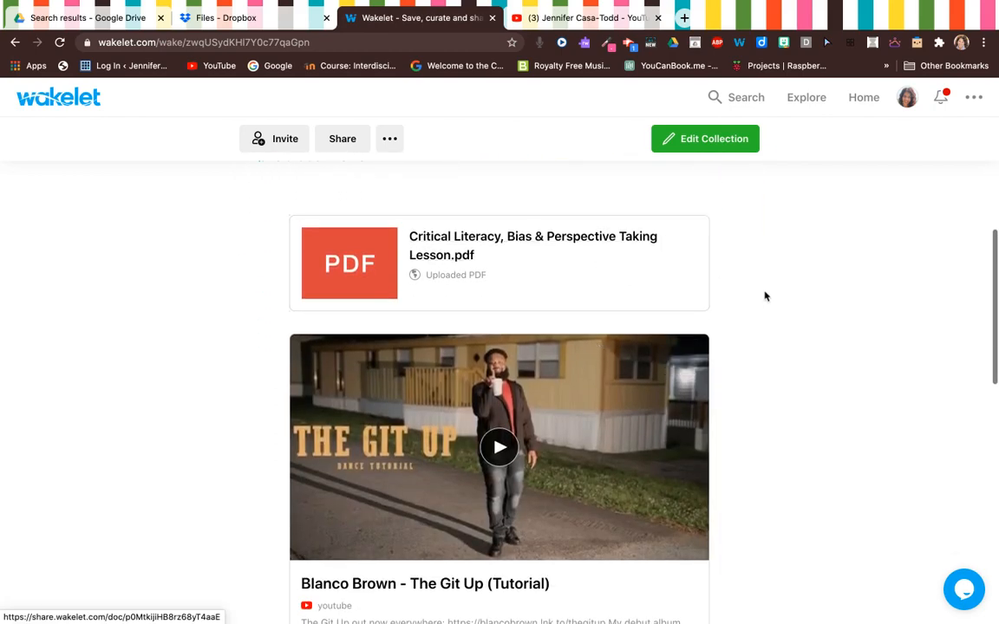
scroll(765, 305, "down", 8)
scroll(766, 305, "up", 17)
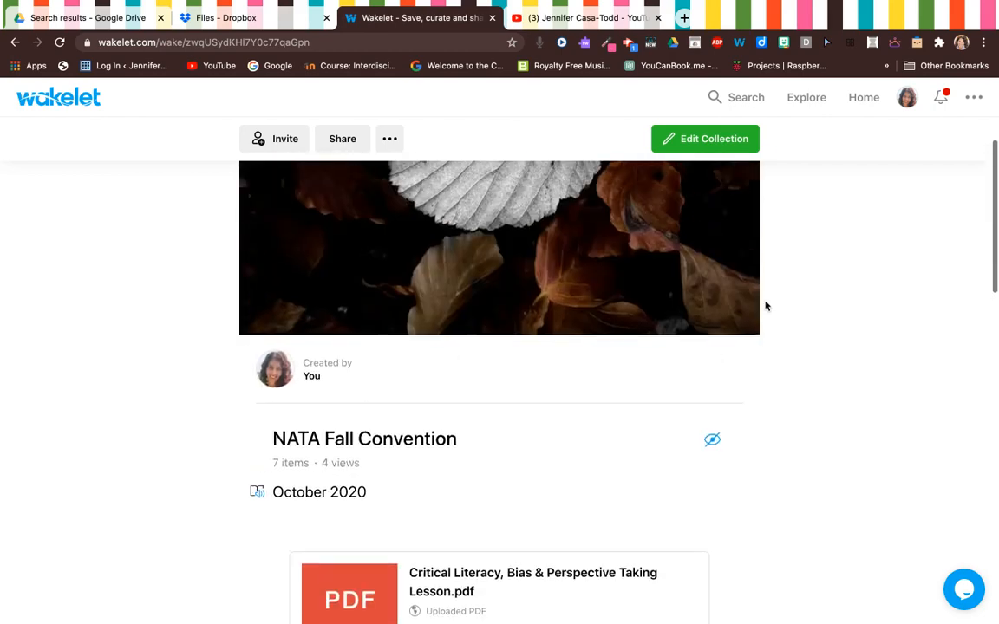
scroll(598, 254, "up", 5)
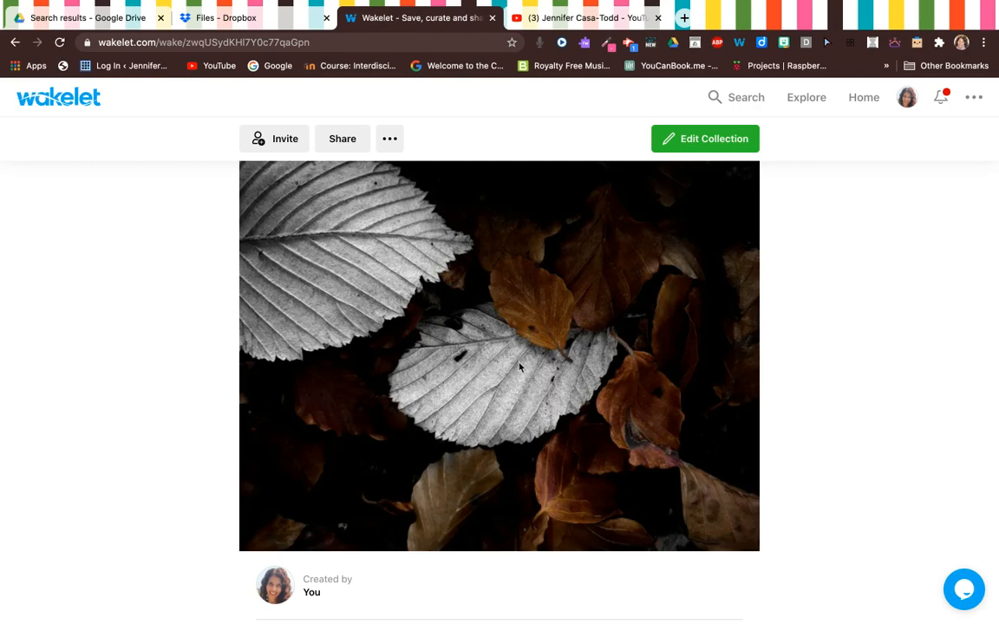
mouse_move(642, 2)
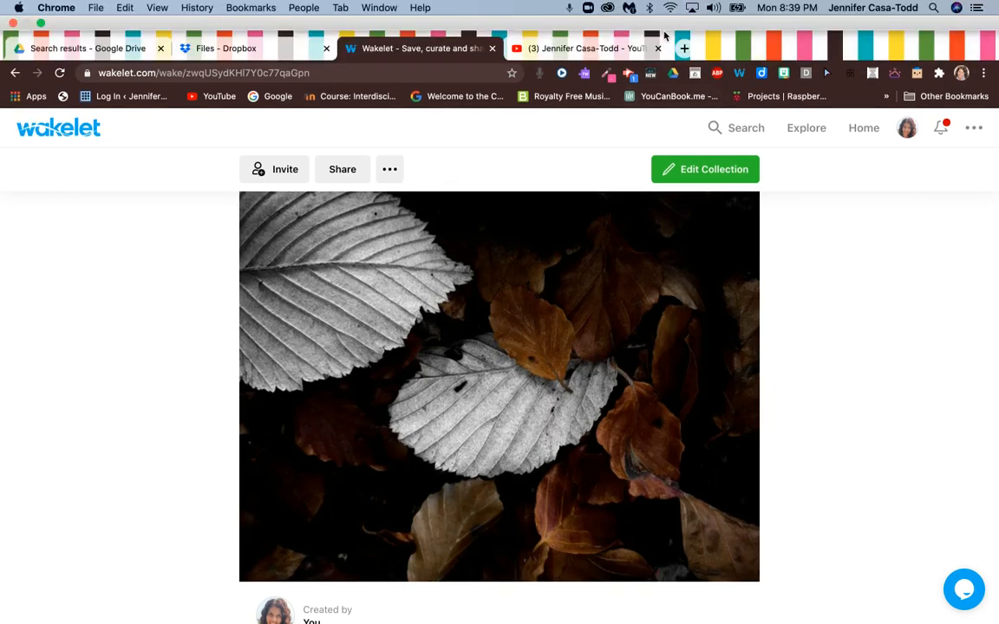
left_click(628, 76)
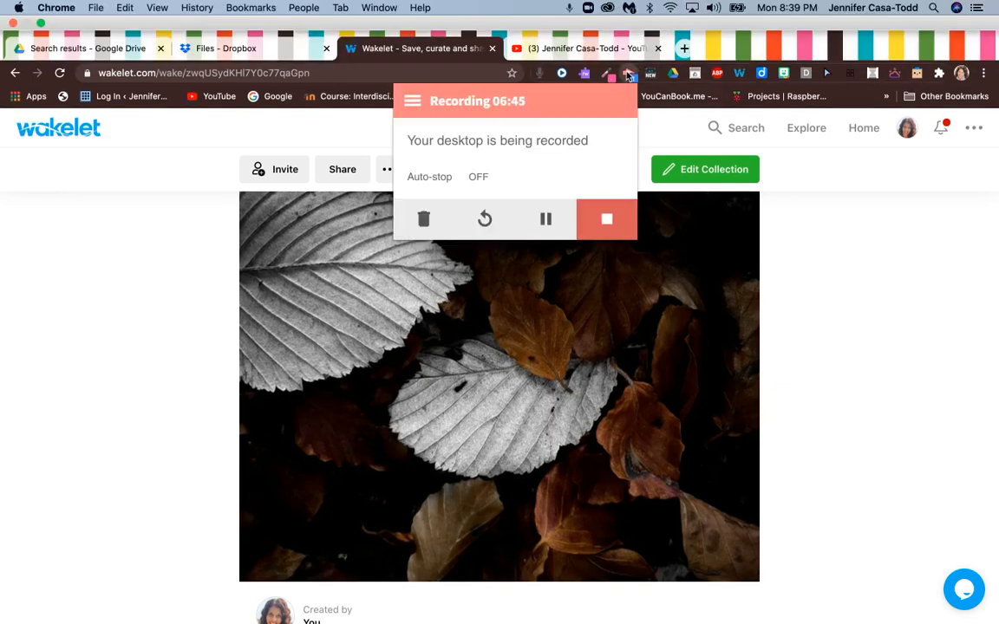